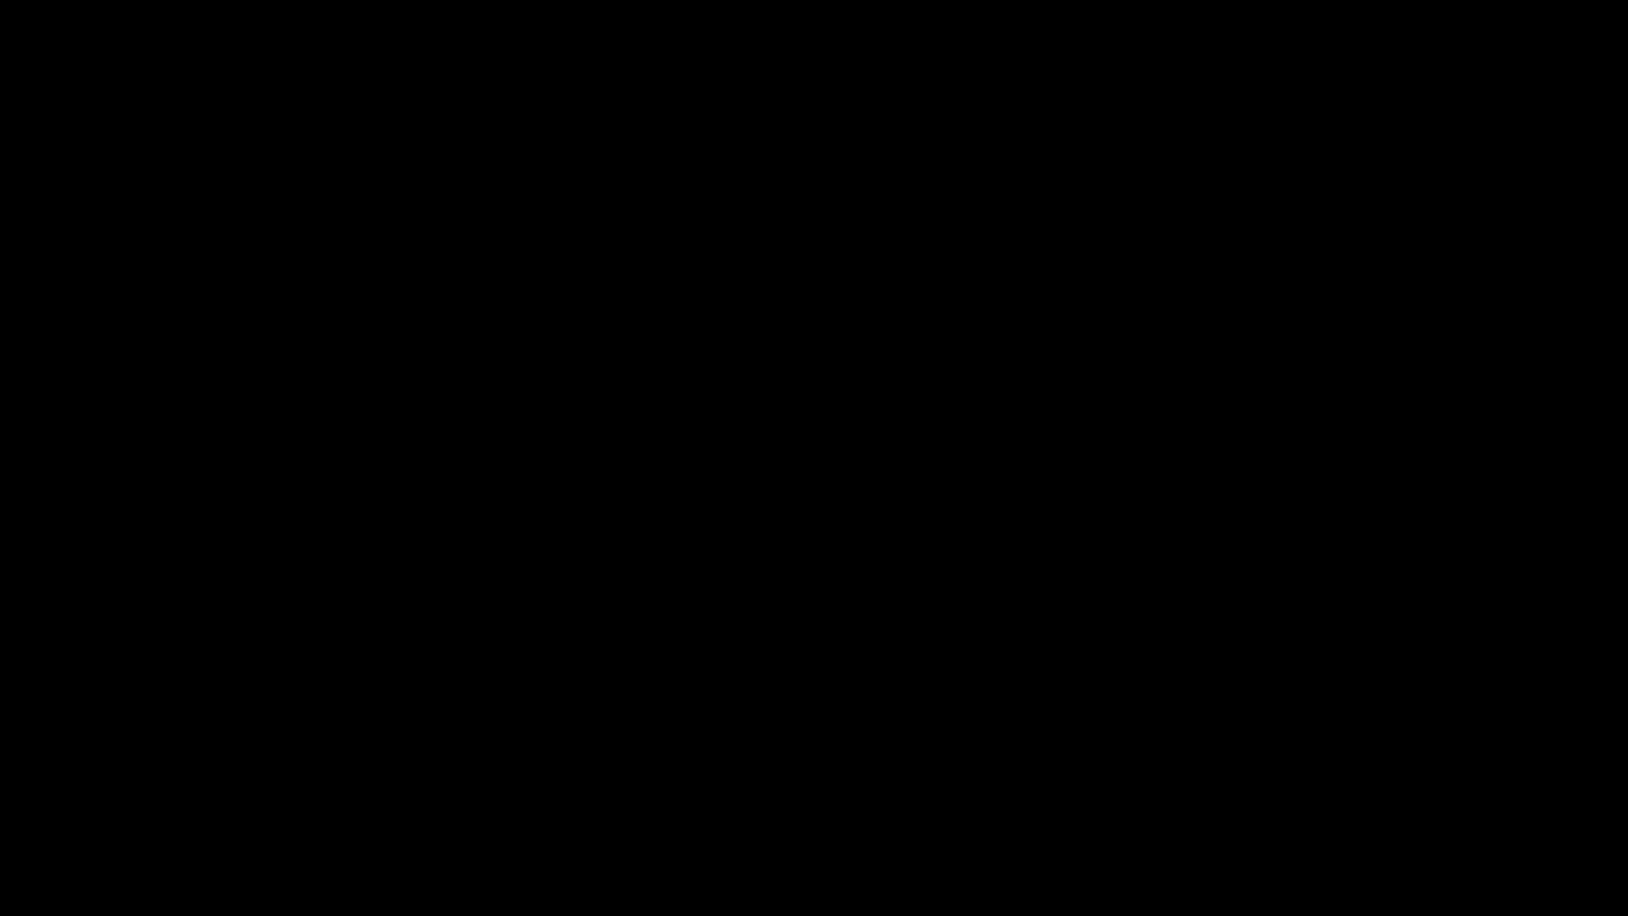
# Zoom in and orbit the gravel pile to a low side view
pyautogui.scroll(2, 814, 475)
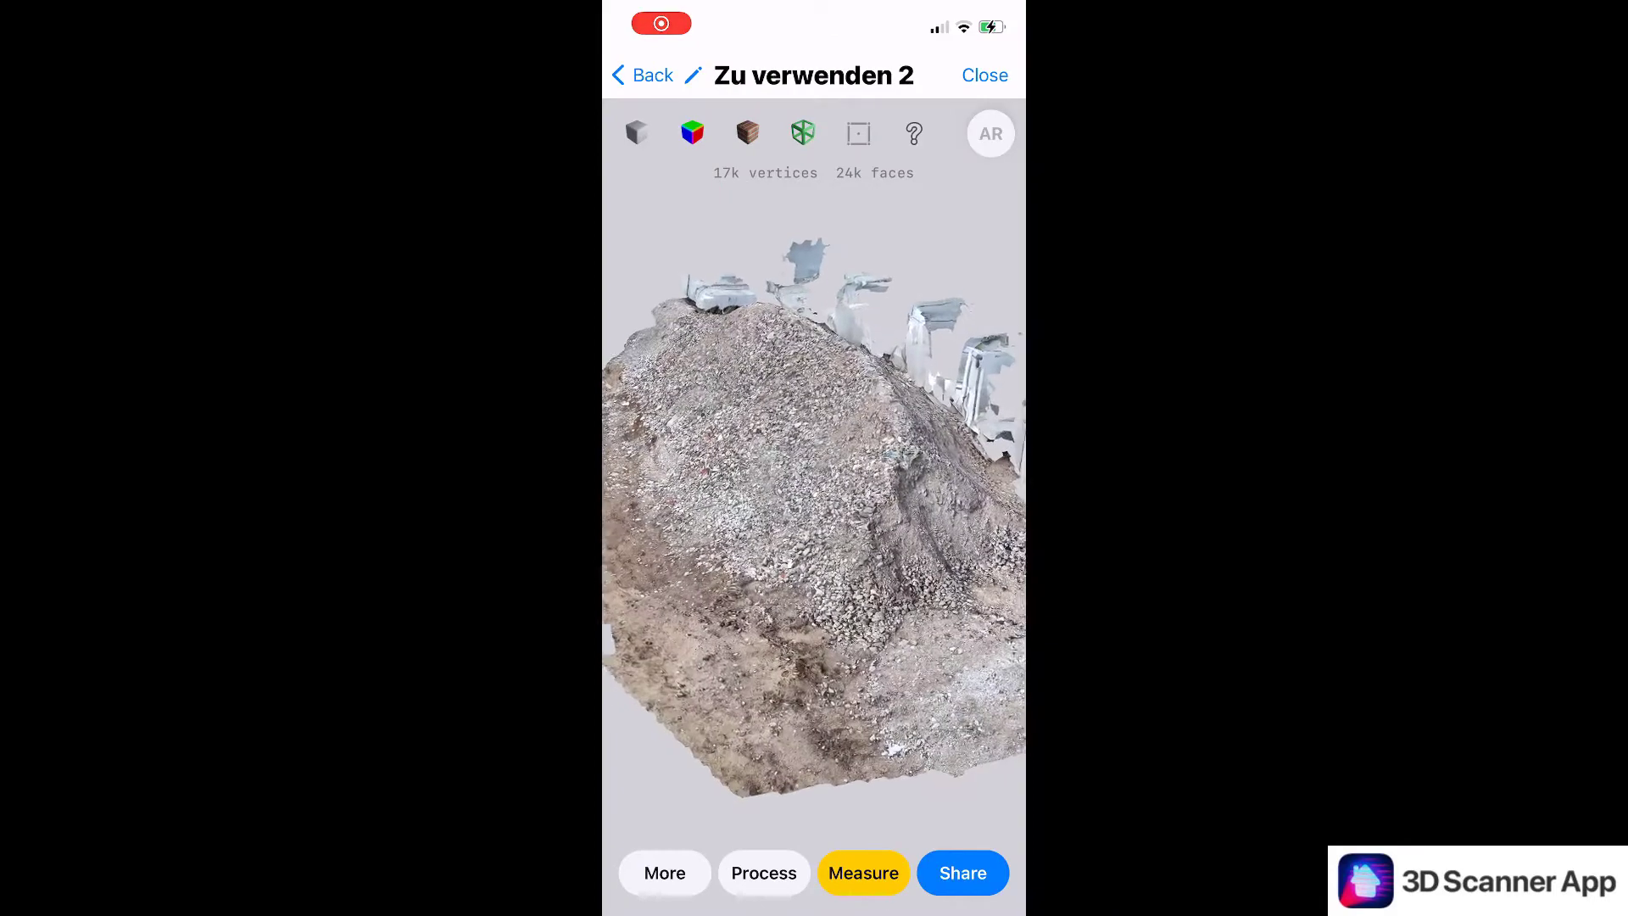
pyautogui.scroll(2, 814, 475)
pyautogui.scroll(2, 814, 475)
pyautogui.moveTo(814, 594); pyautogui.dragTo(814, 458)
pyautogui.moveTo(814, 593); pyautogui.dragTo(814, 416)
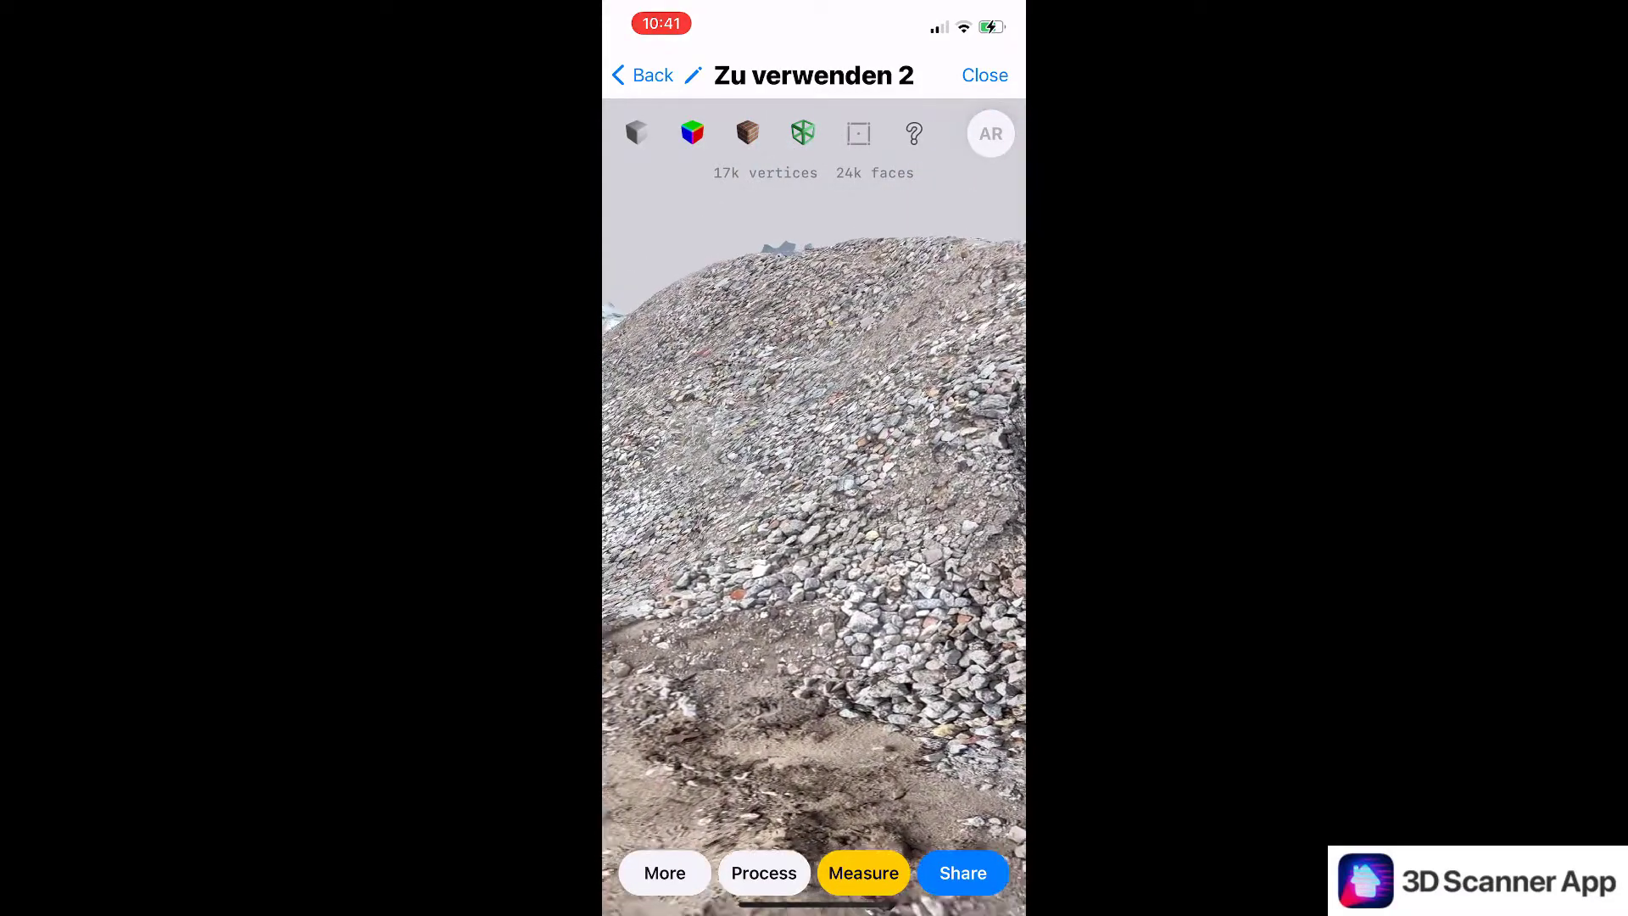
# Show the scan as an untextured grey mesh and orbit it to a side view
pyautogui.click(636, 132)
pyautogui.moveTo(814, 508); pyautogui.dragTo(814, 457)
pyautogui.moveTo(814, 593)
pyautogui.mouseDown()
pyautogui.moveTo(814, 424)
pyautogui.moveTo(814, 636)
pyautogui.mouseUp()
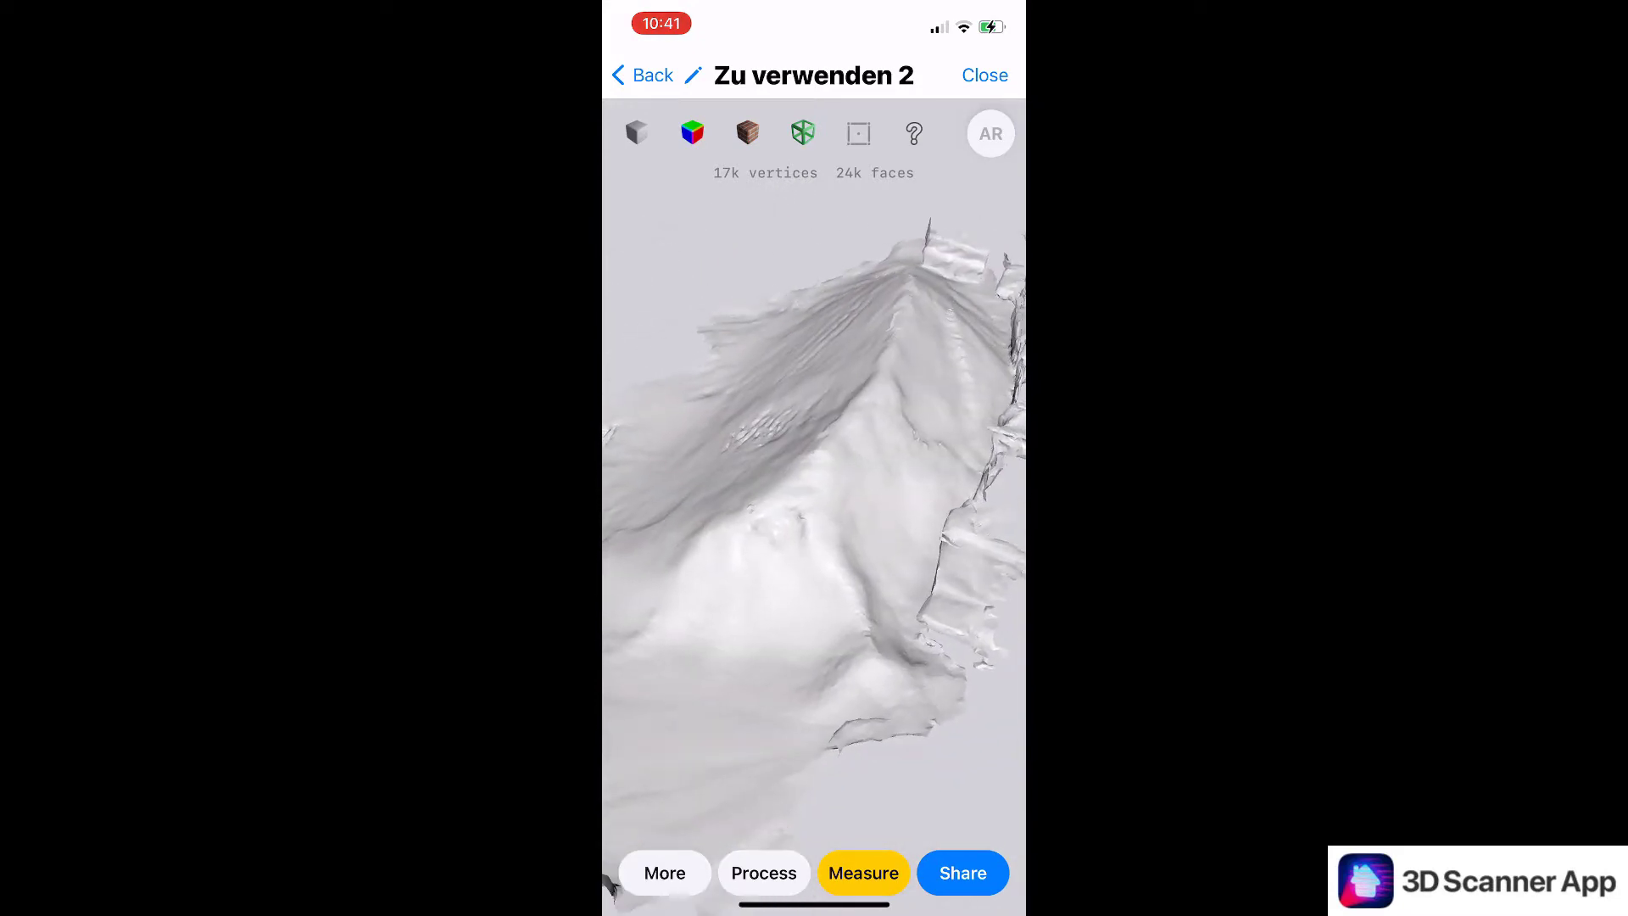
# View the mesh coloured by surface normals, then restore its photo texture
pyautogui.click(692, 132)
pyautogui.moveTo(814, 636)
pyautogui.mouseDown()
pyautogui.moveTo(814, 424)
pyautogui.moveTo(814, 483)
pyautogui.moveTo(788, 509)
pyautogui.mouseUp()
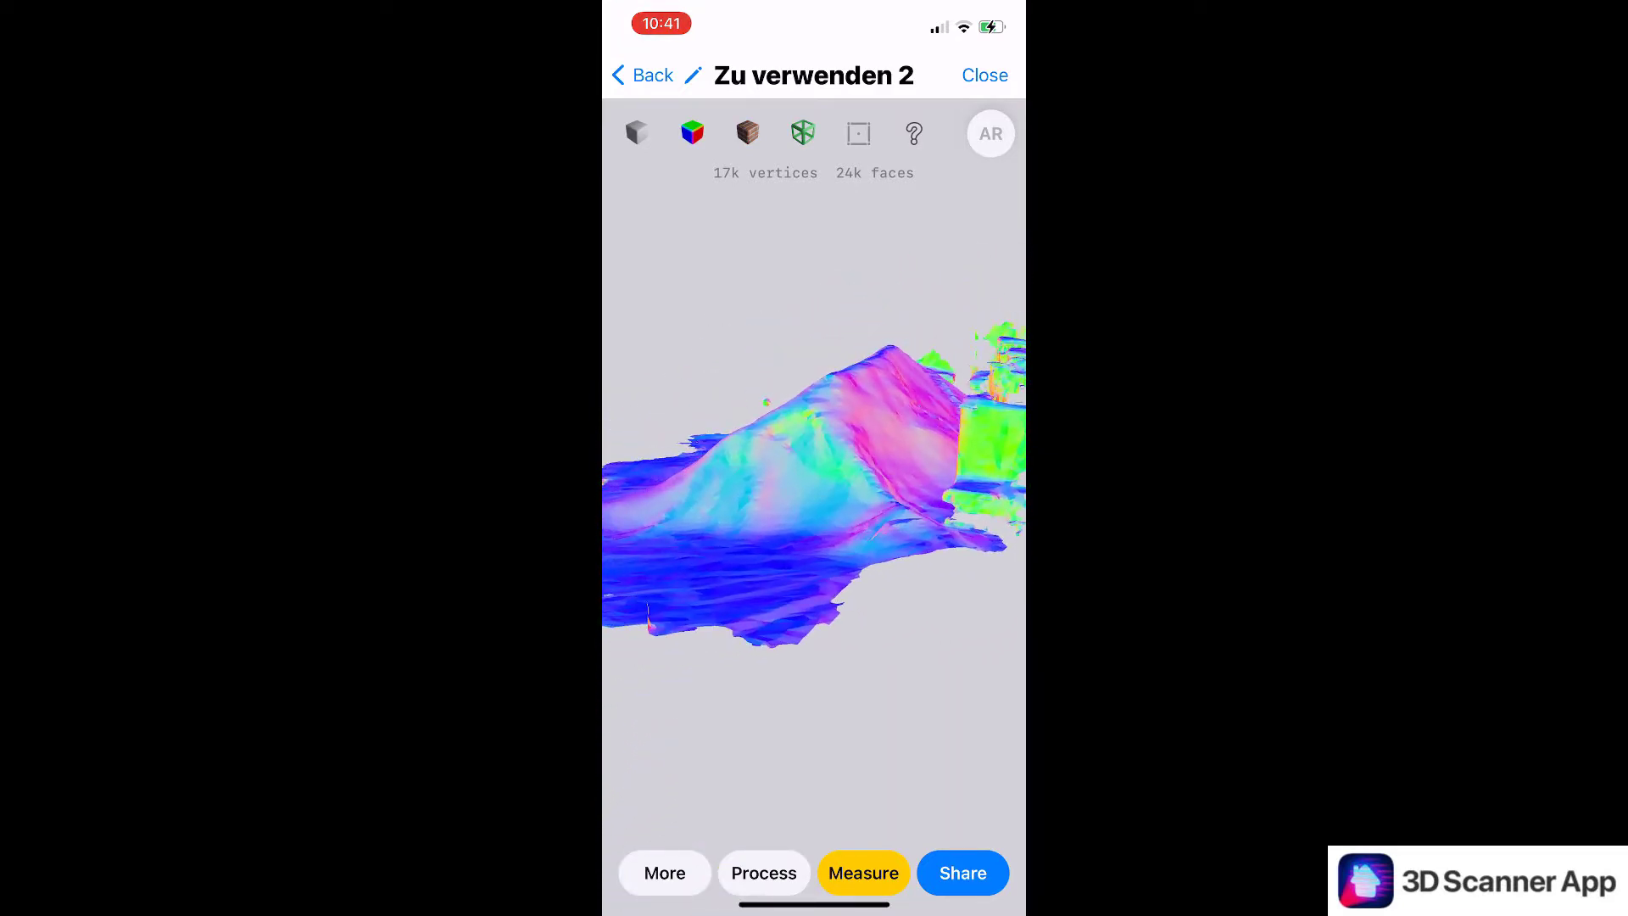
pyautogui.click(747, 132)
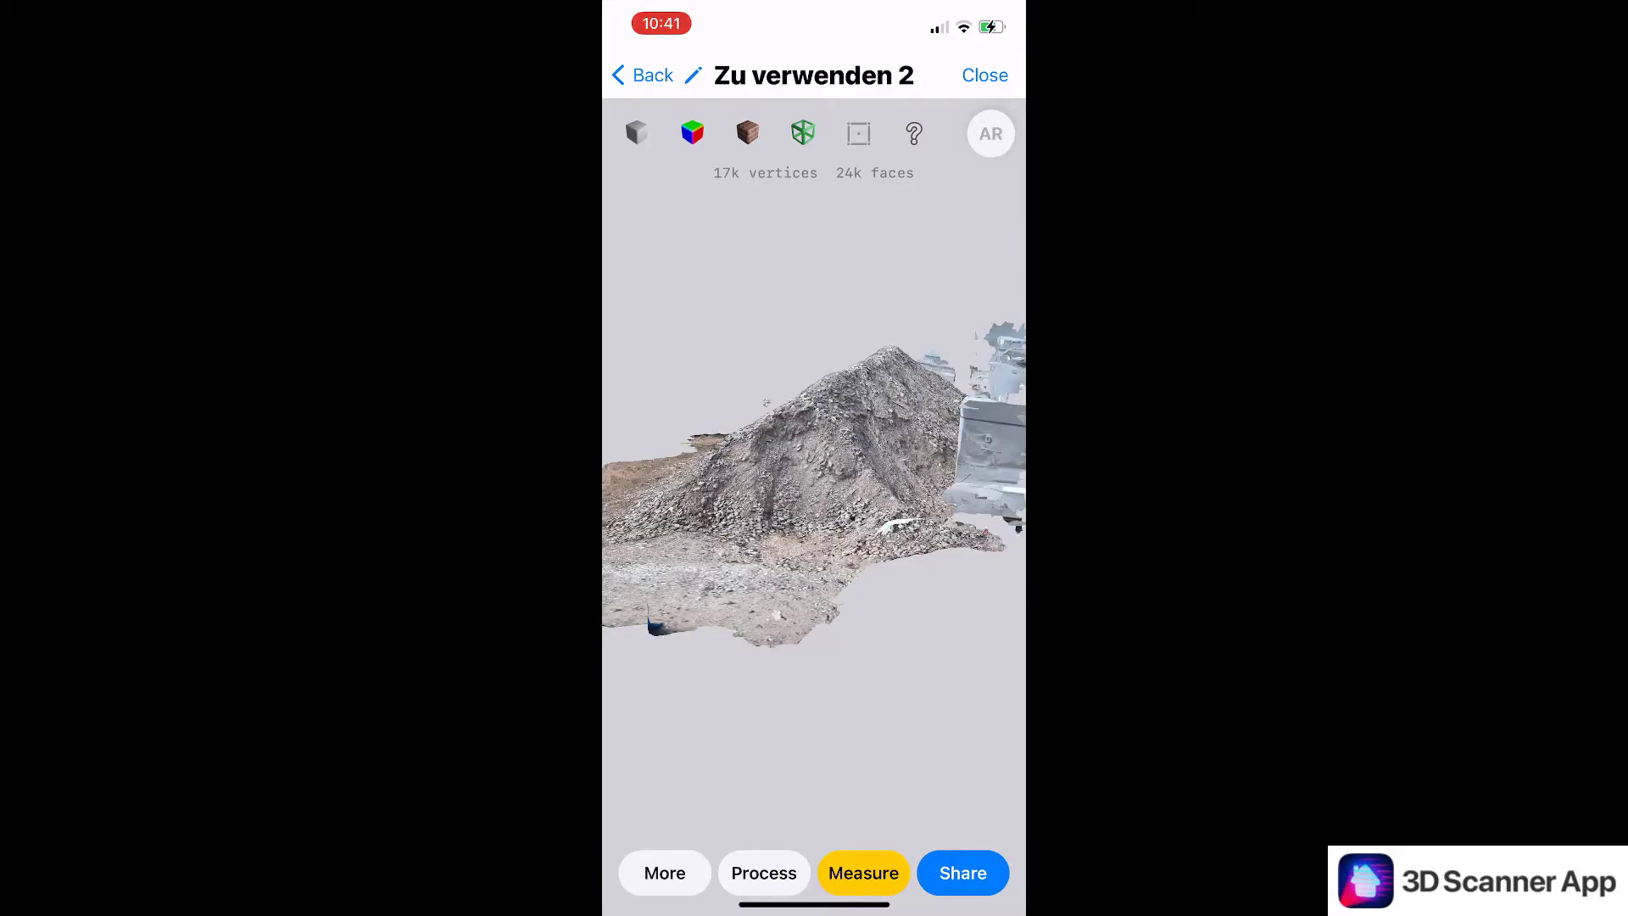
pyautogui.scroll(5, 814, 509)
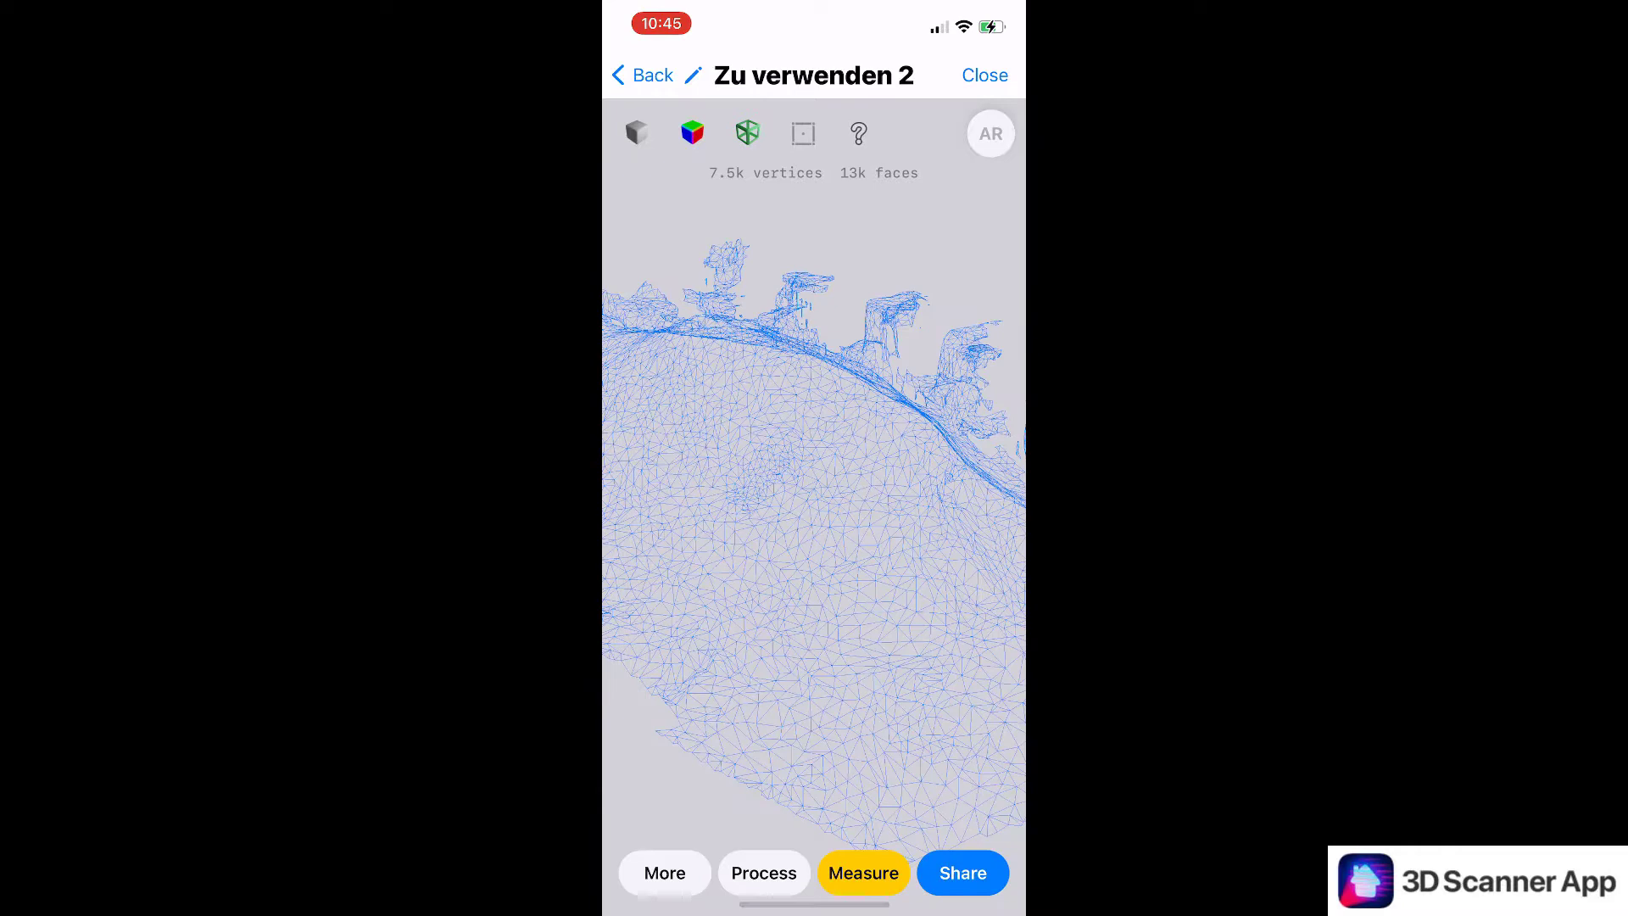
# Simplify the scan with Medium: 50% reduction, down to 6.3k faces
pyautogui.click(664, 873)
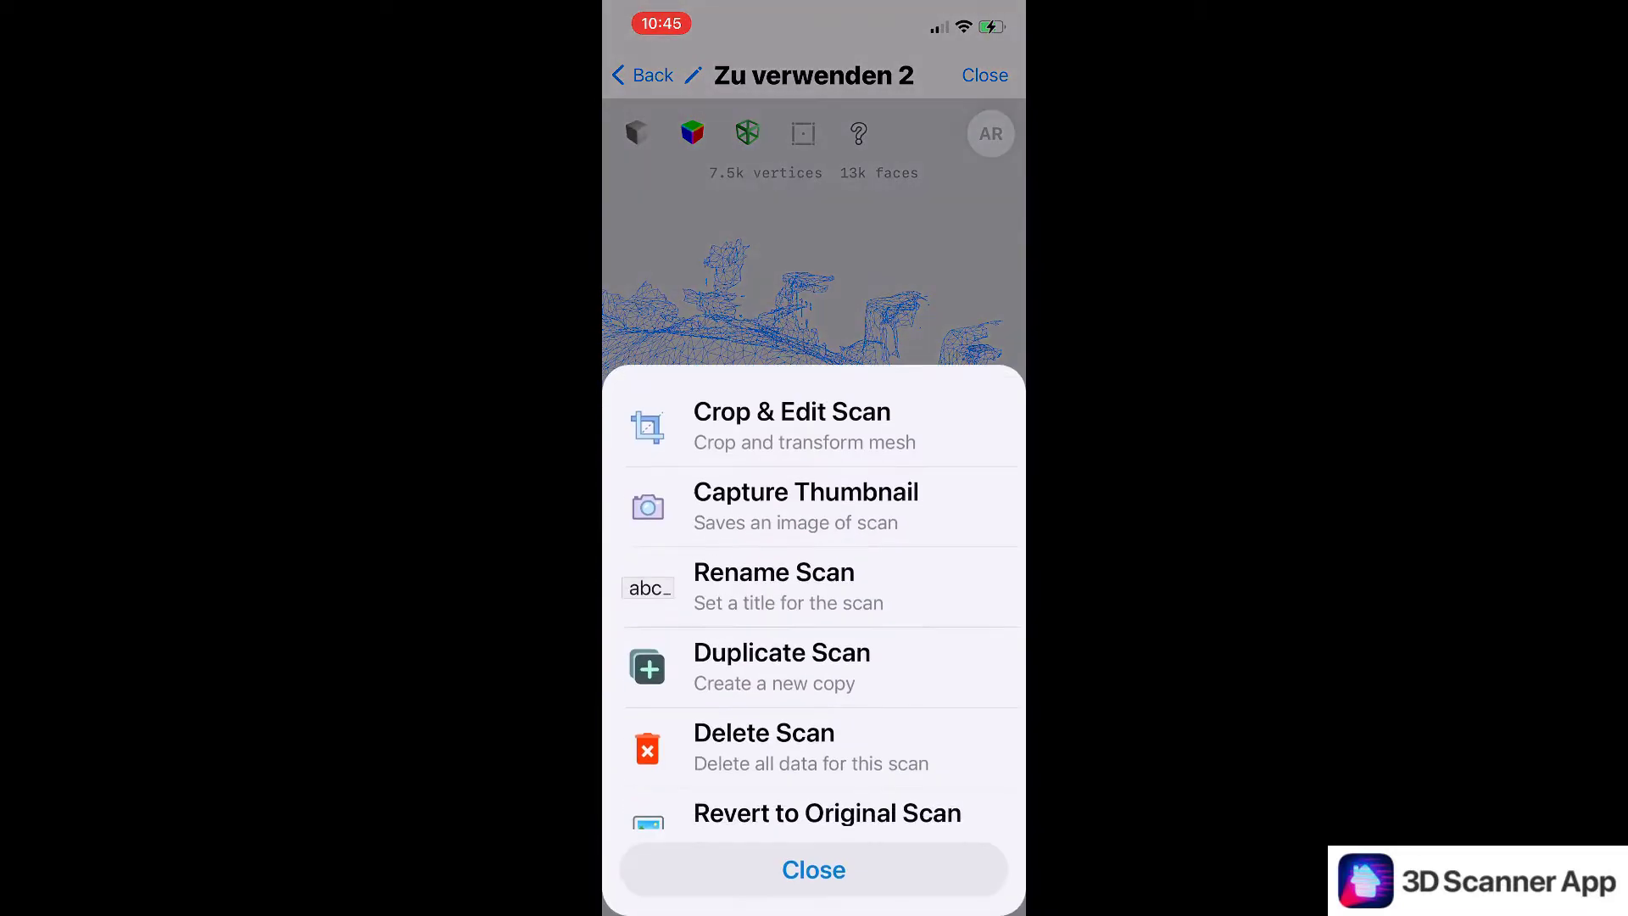
pyautogui.scroll(-5, 819, 608)
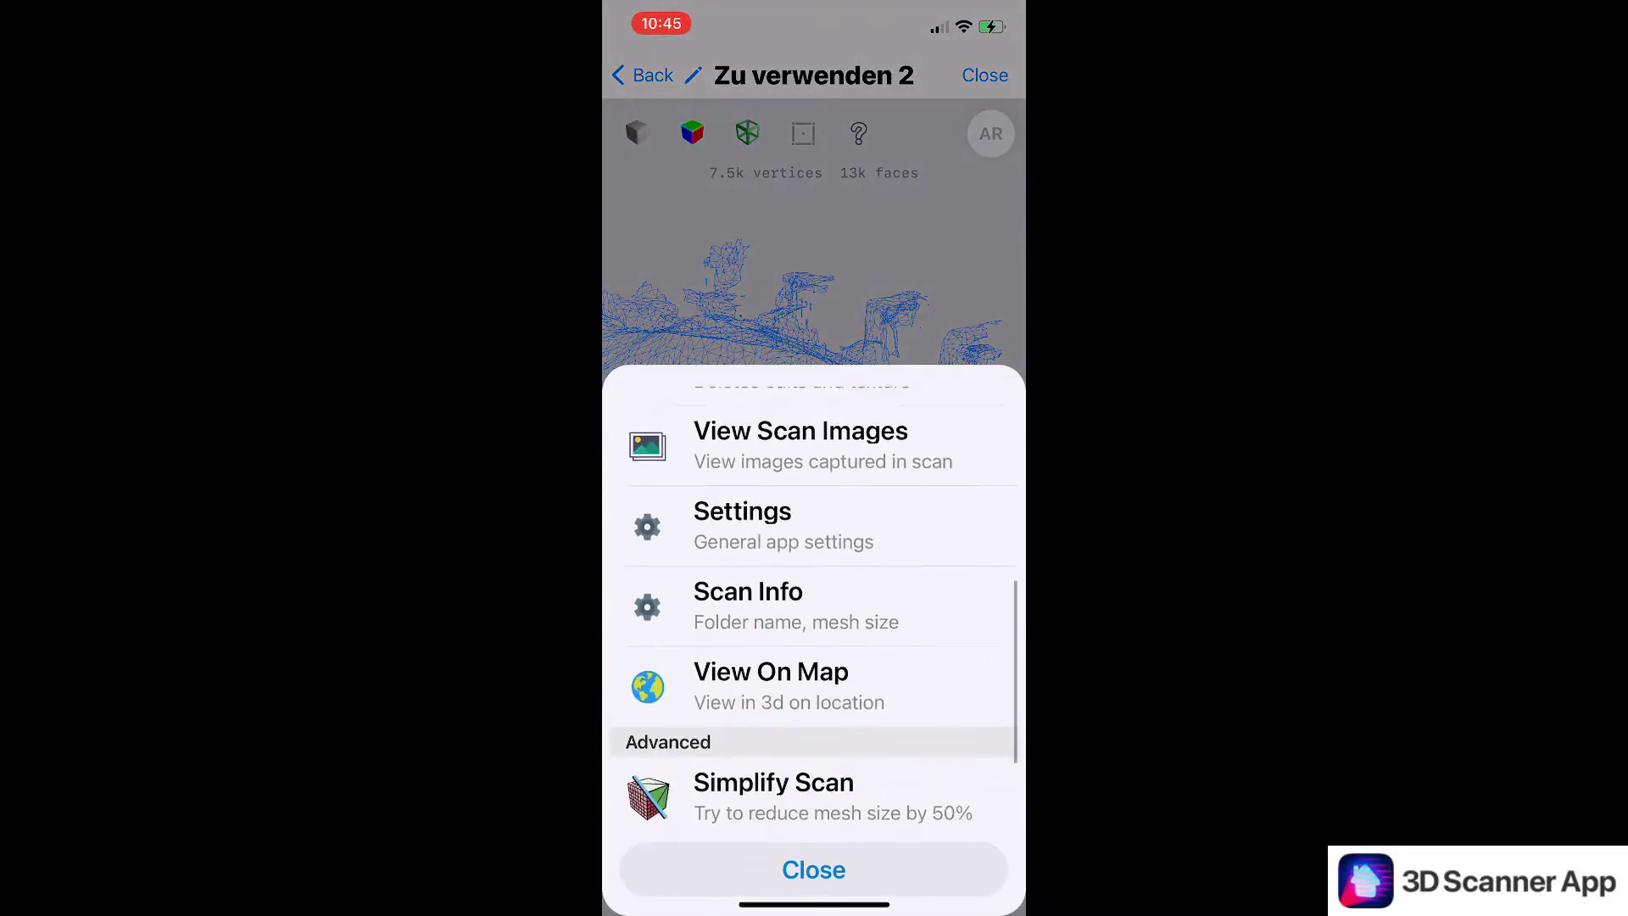
pyautogui.click(788, 572)
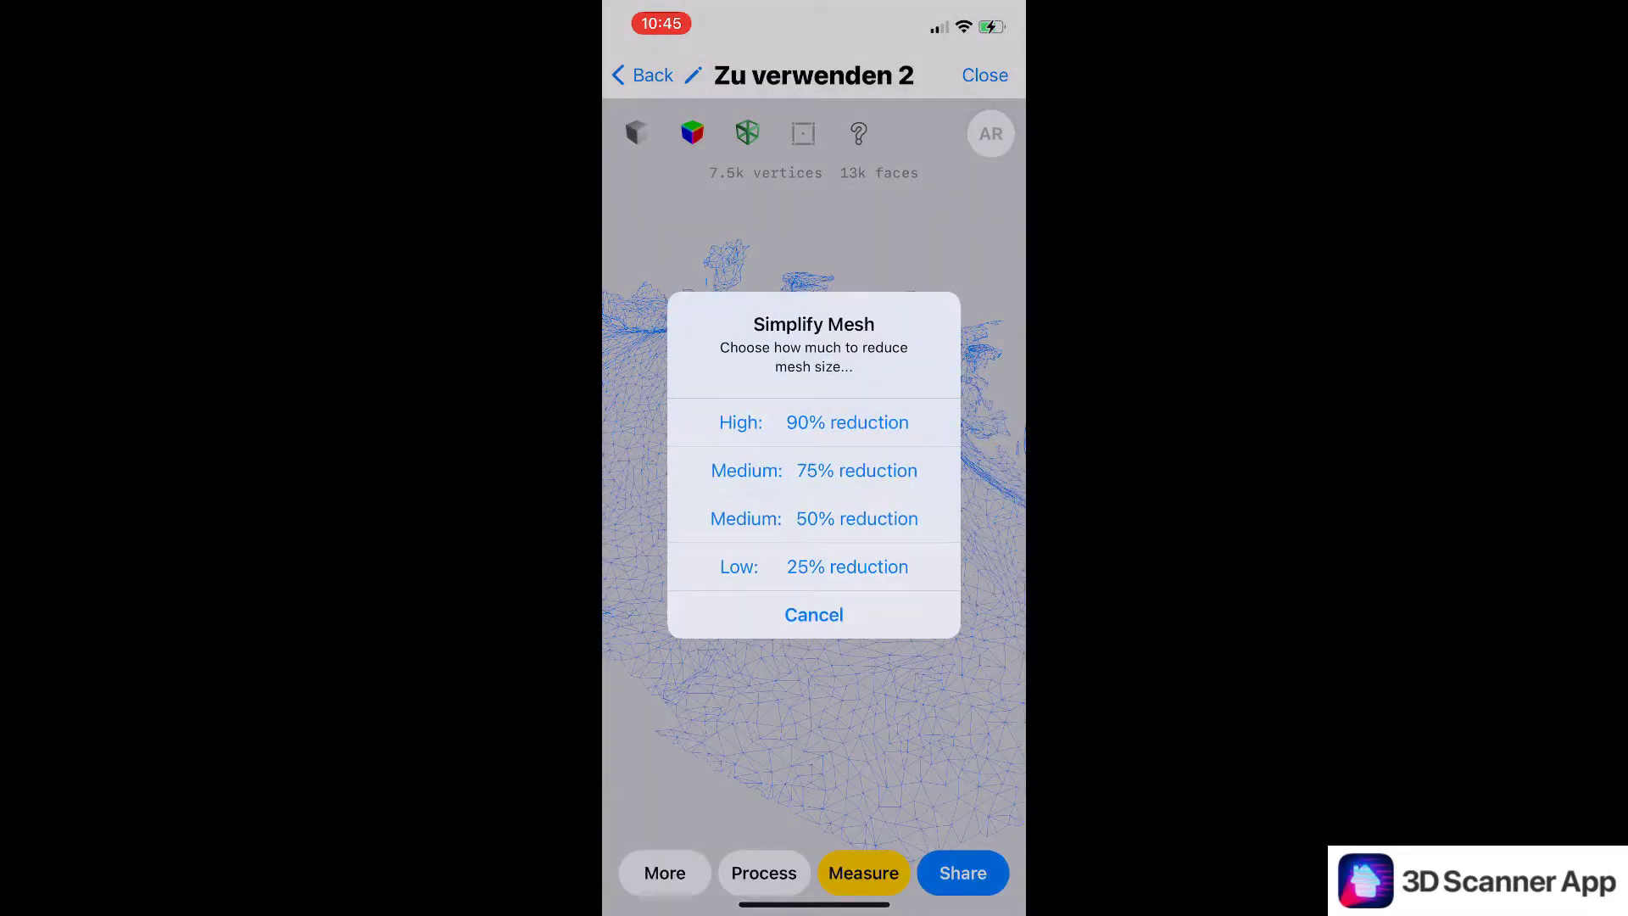
pyautogui.click(856, 518)
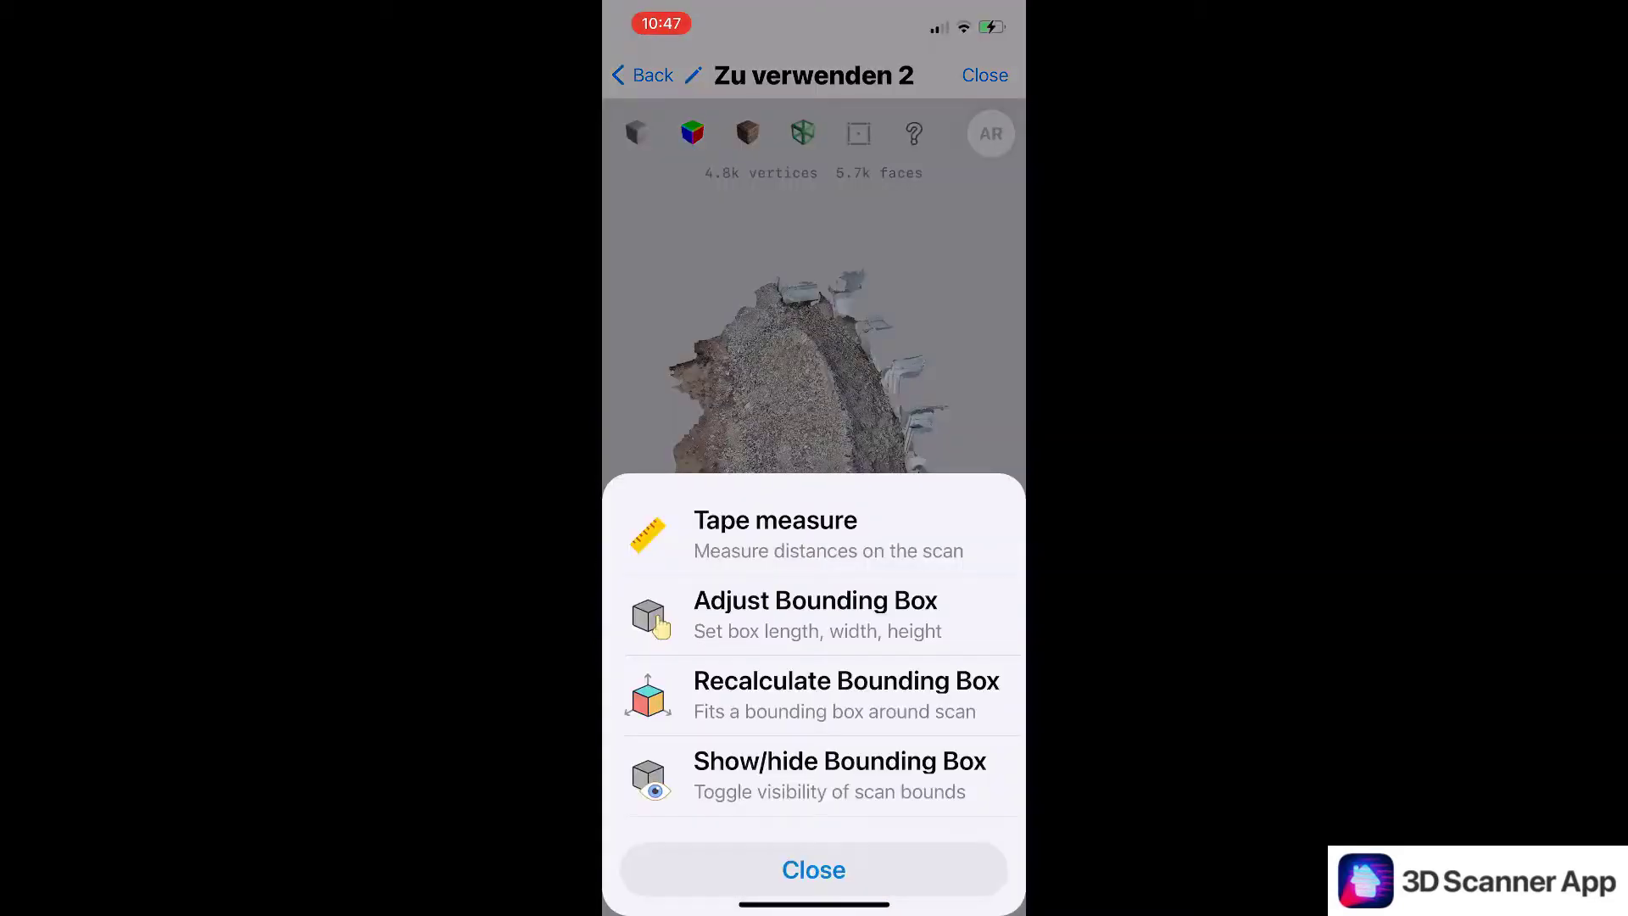
# Measure two distances across the gravel pile, 4.0 m and 7.9 m
pyautogui.click(775, 535)
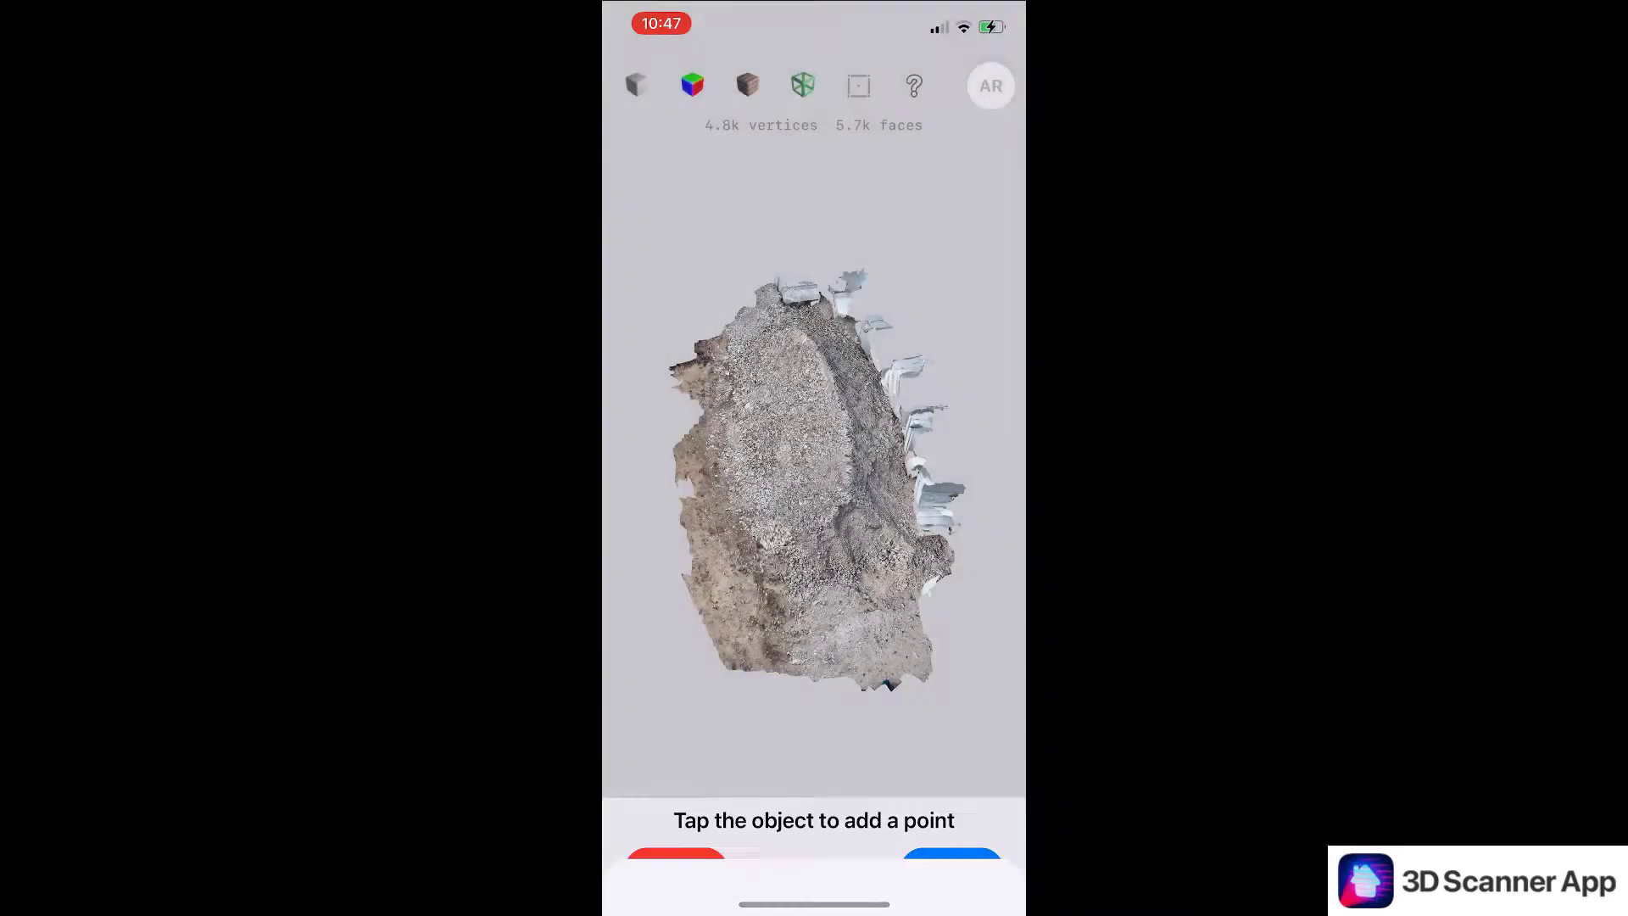
pyautogui.click(727, 498)
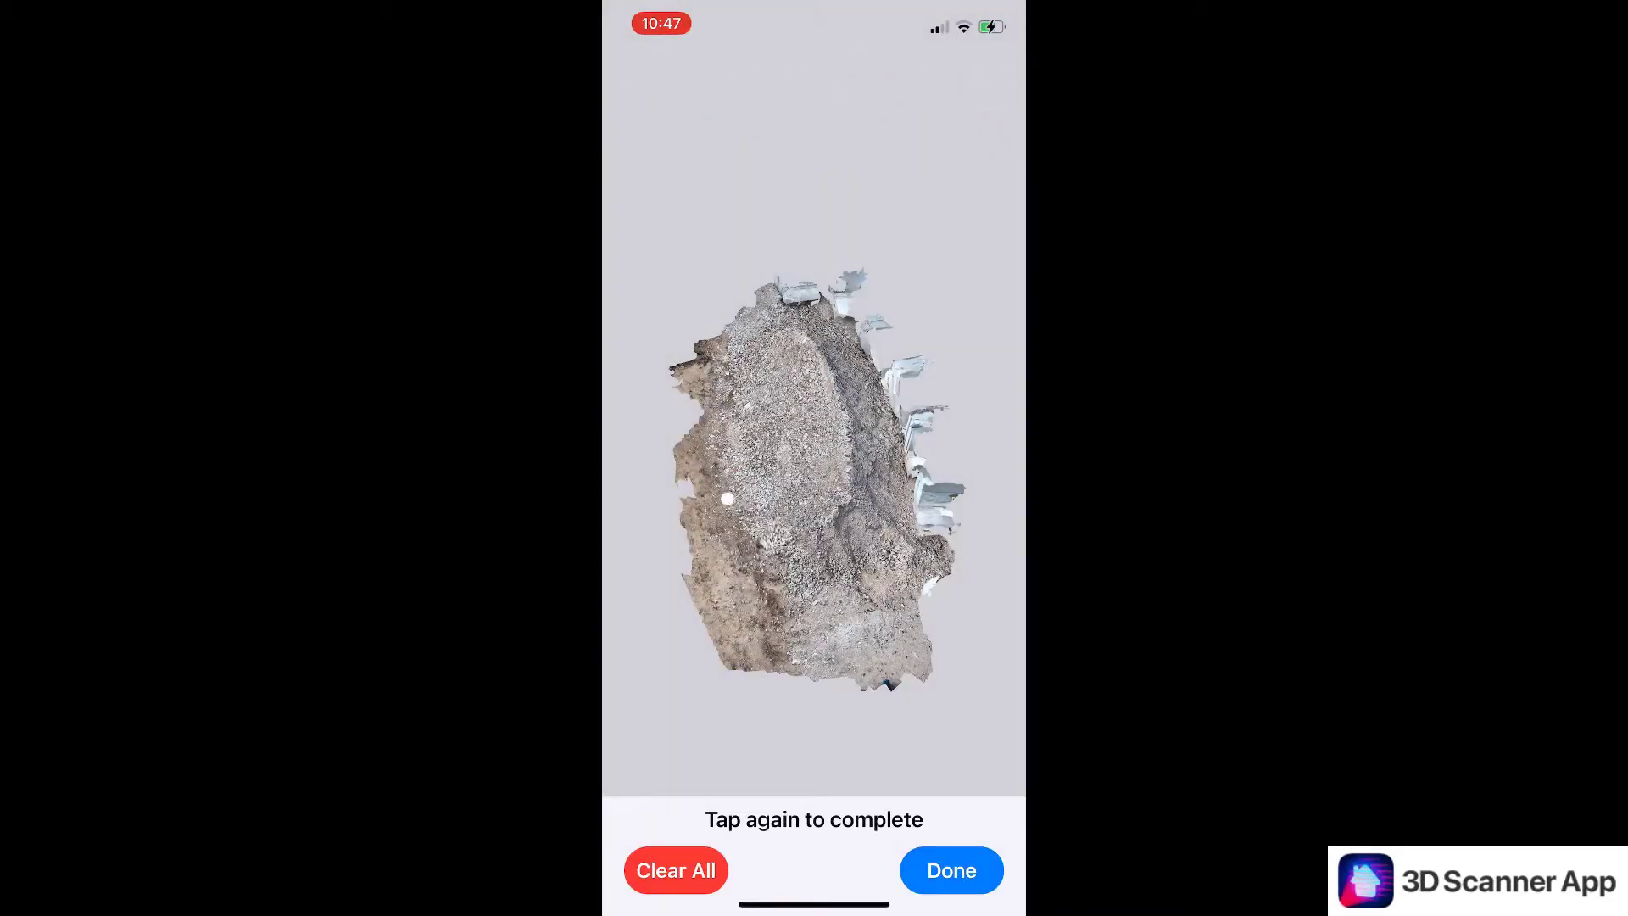
pyautogui.click(890, 484)
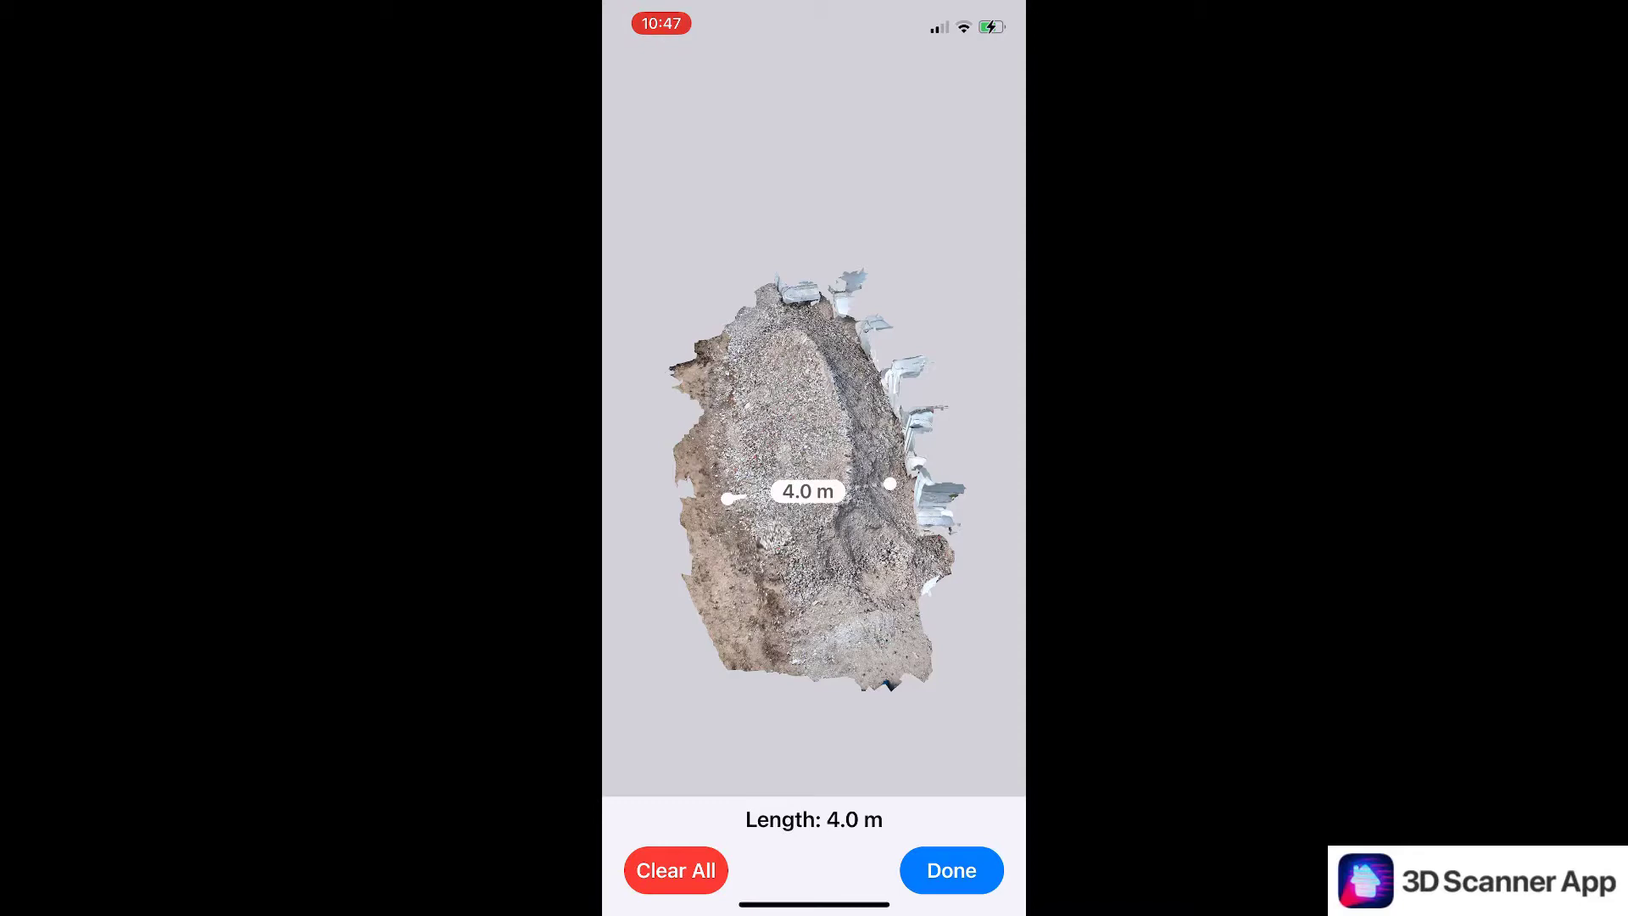
pyautogui.click(843, 590)
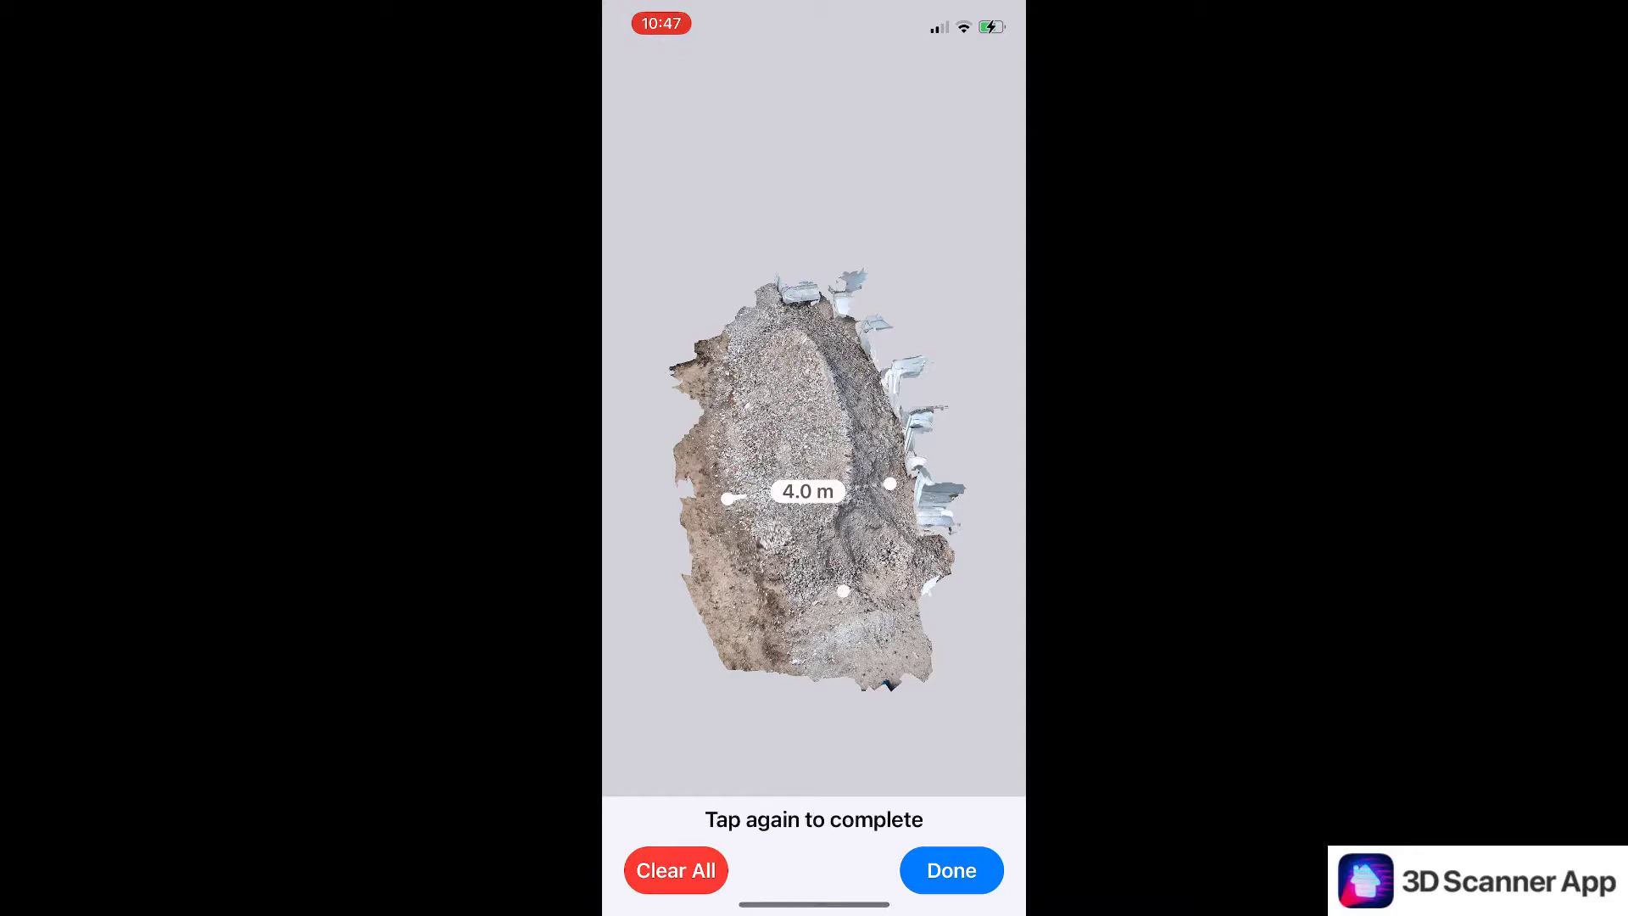
pyautogui.click(787, 295)
pyautogui.moveTo(814, 424); pyautogui.dragTo(814, 594)
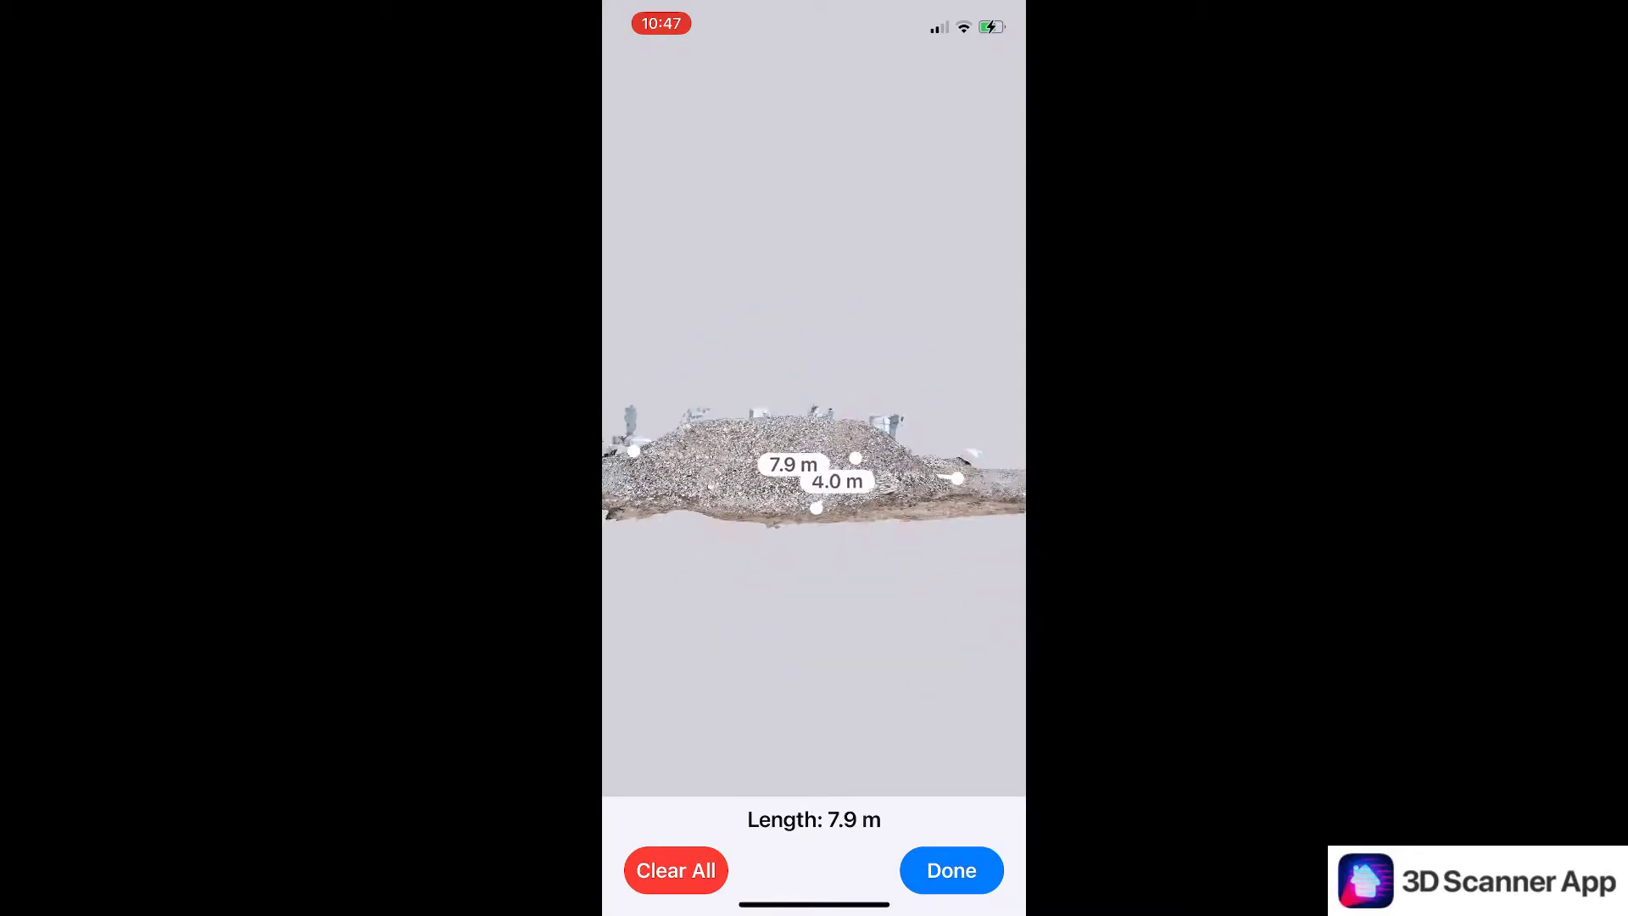
pyautogui.moveTo(814, 424)
pyautogui.mouseDown()
pyautogui.moveTo(831, 559)
pyautogui.moveTo(822, 475)
pyautogui.moveTo(814, 543)
pyautogui.mouseUp()
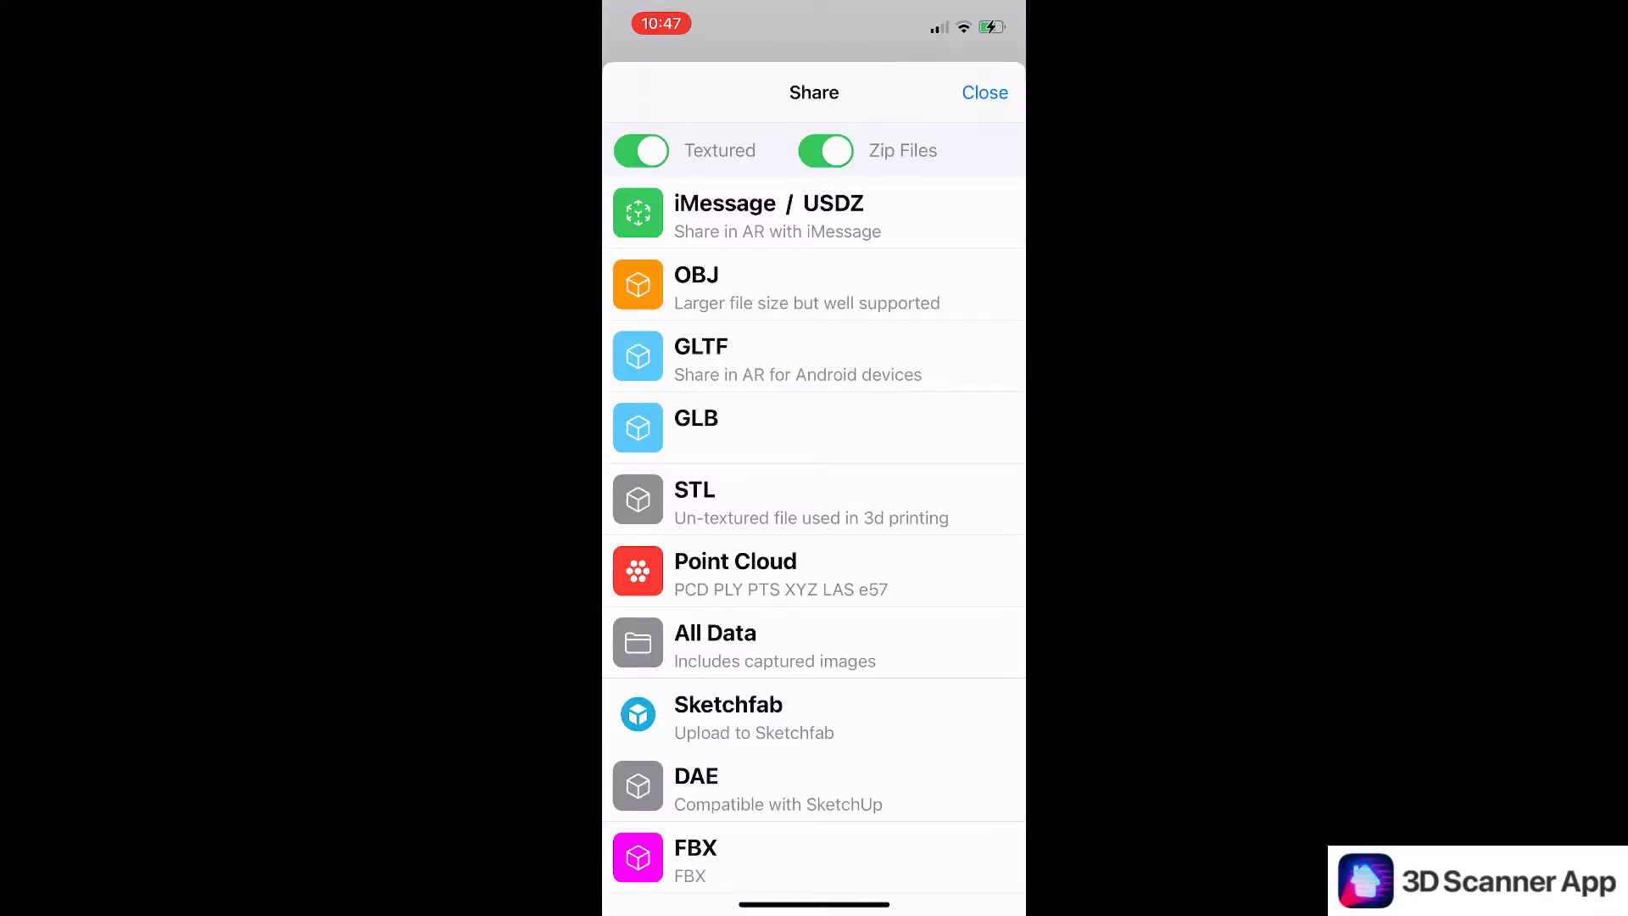
# Export the scan from Share as a Medium Density point cloud
pyautogui.scroll(-1, 814, 508)
pyautogui.scroll(-2, 813, 509)
pyautogui.scroll(-2, 814, 509)
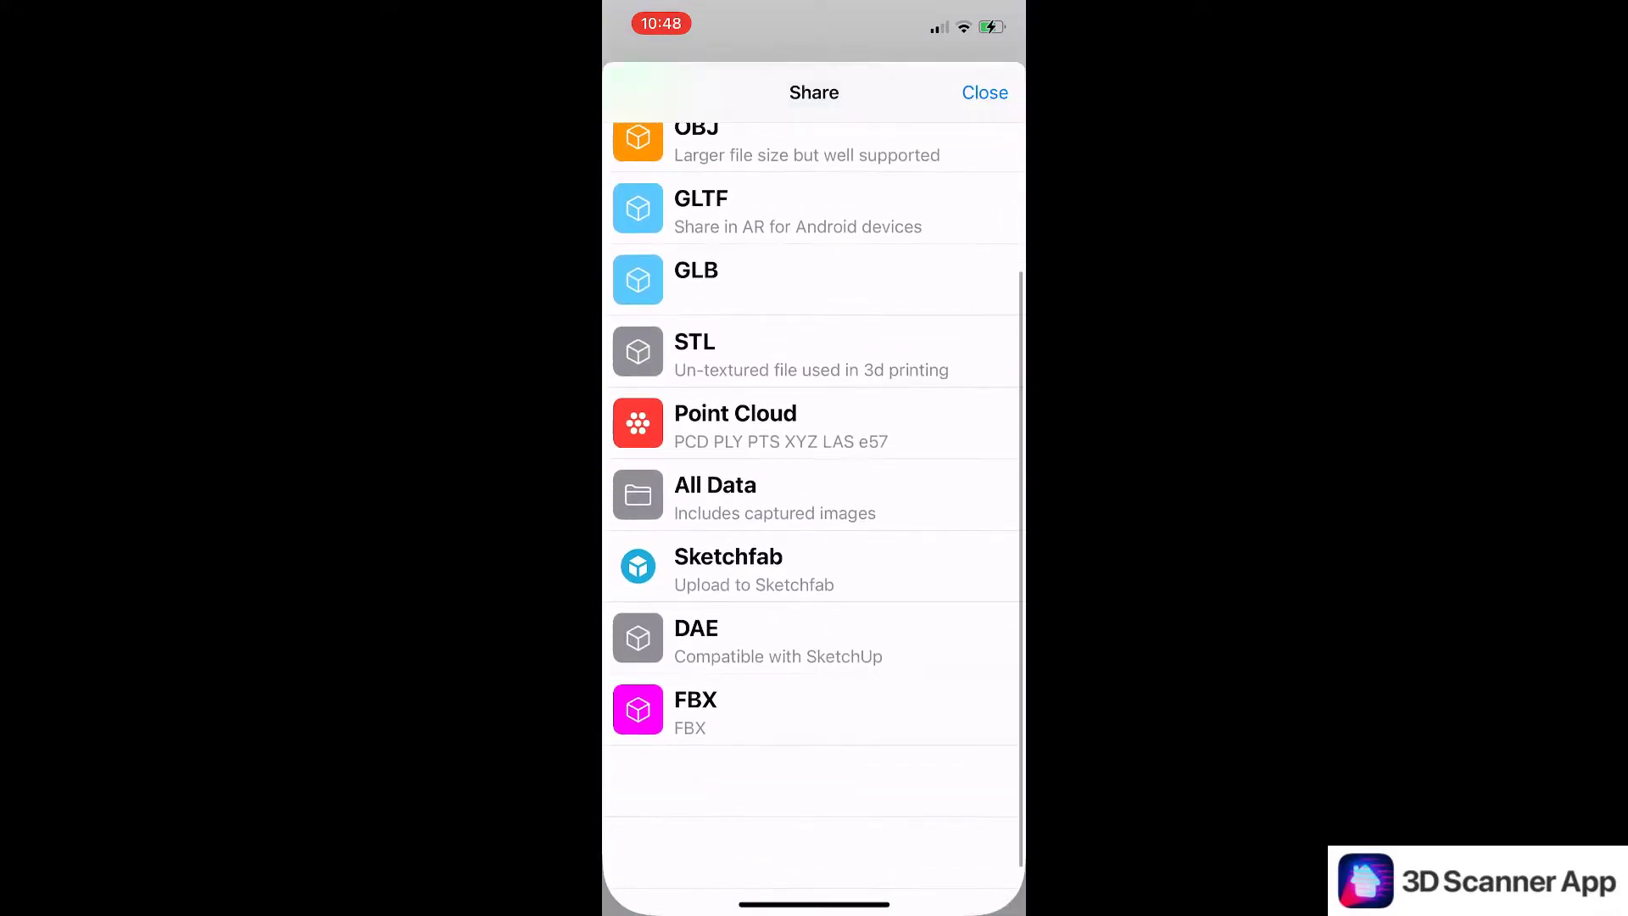
pyautogui.scroll(2, 814, 509)
pyautogui.scroll(1, 814, 508)
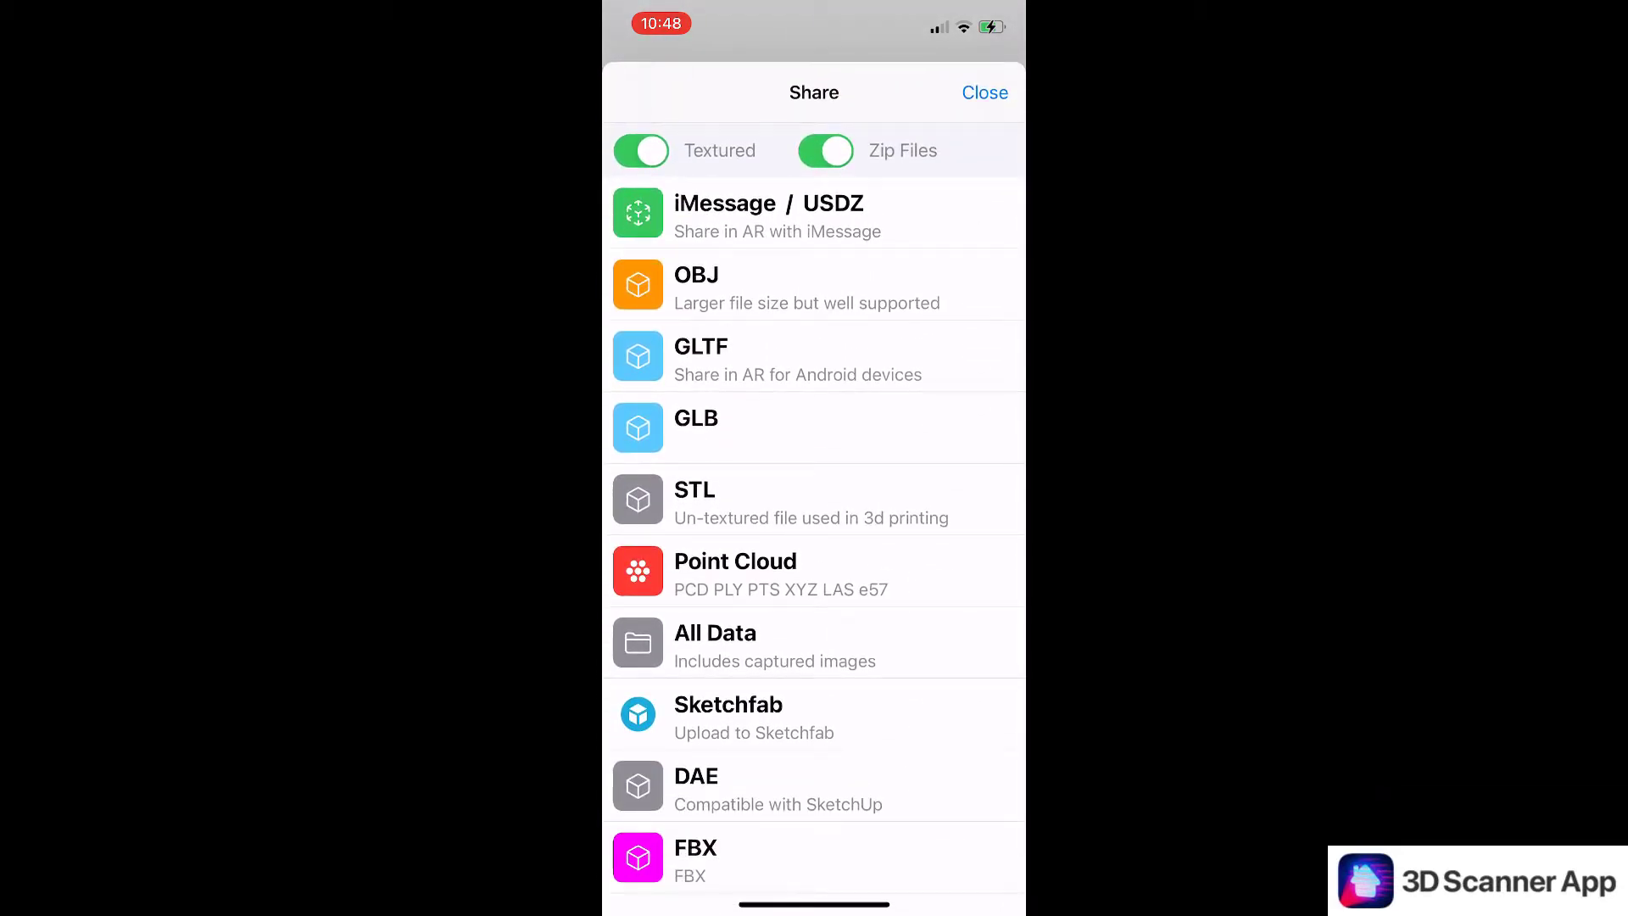
pyautogui.click(736, 574)
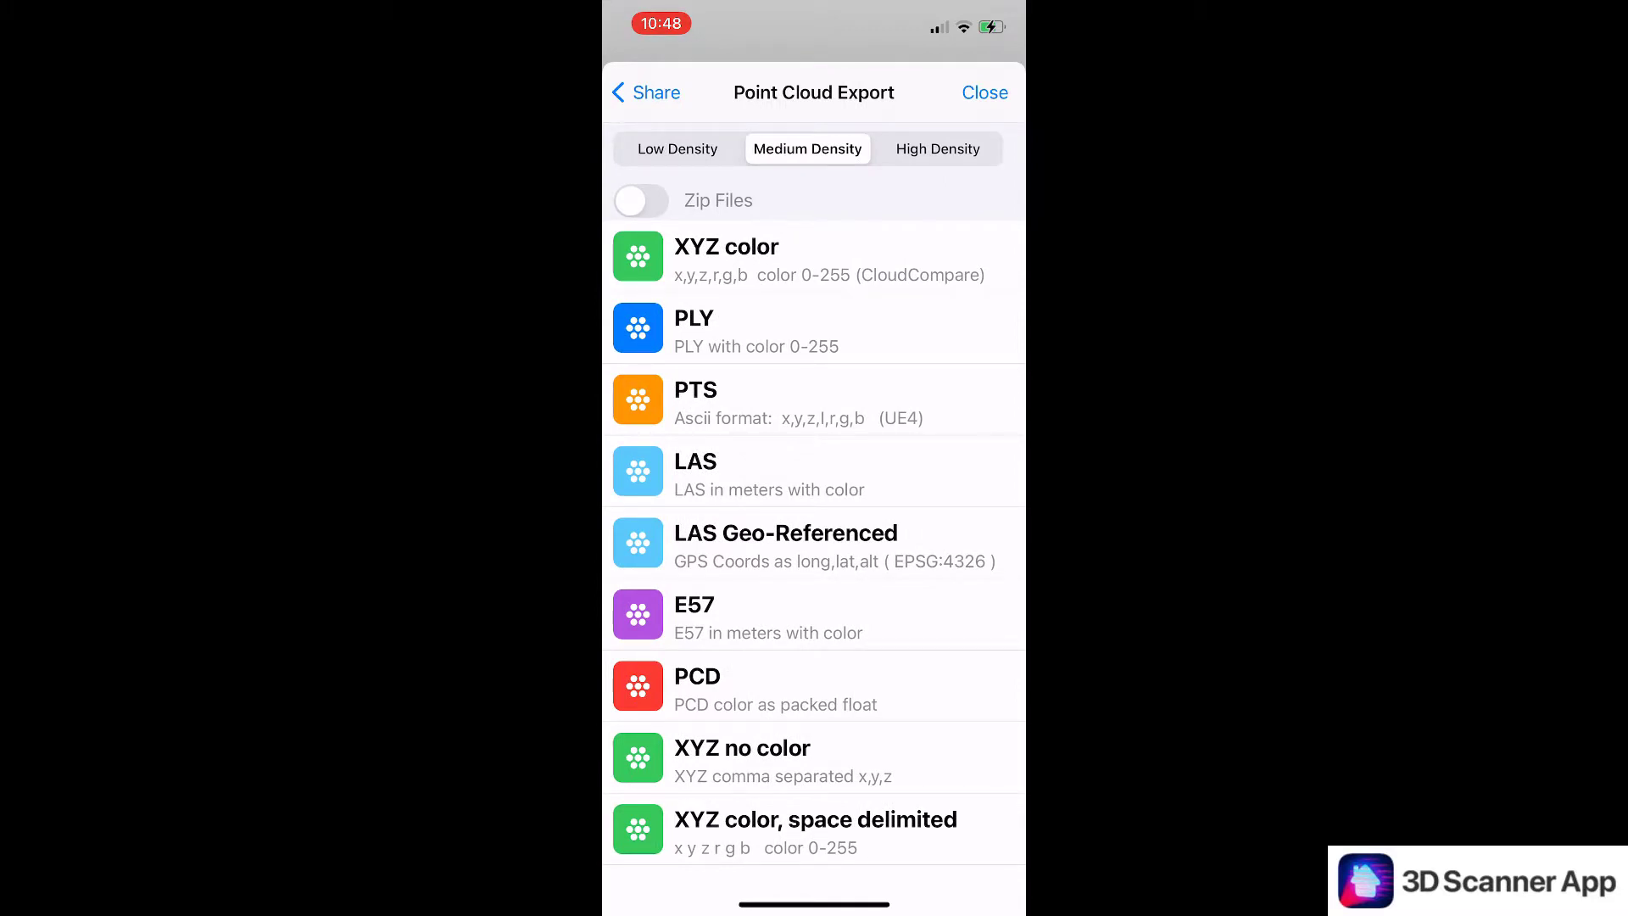
pyautogui.click(814, 543)
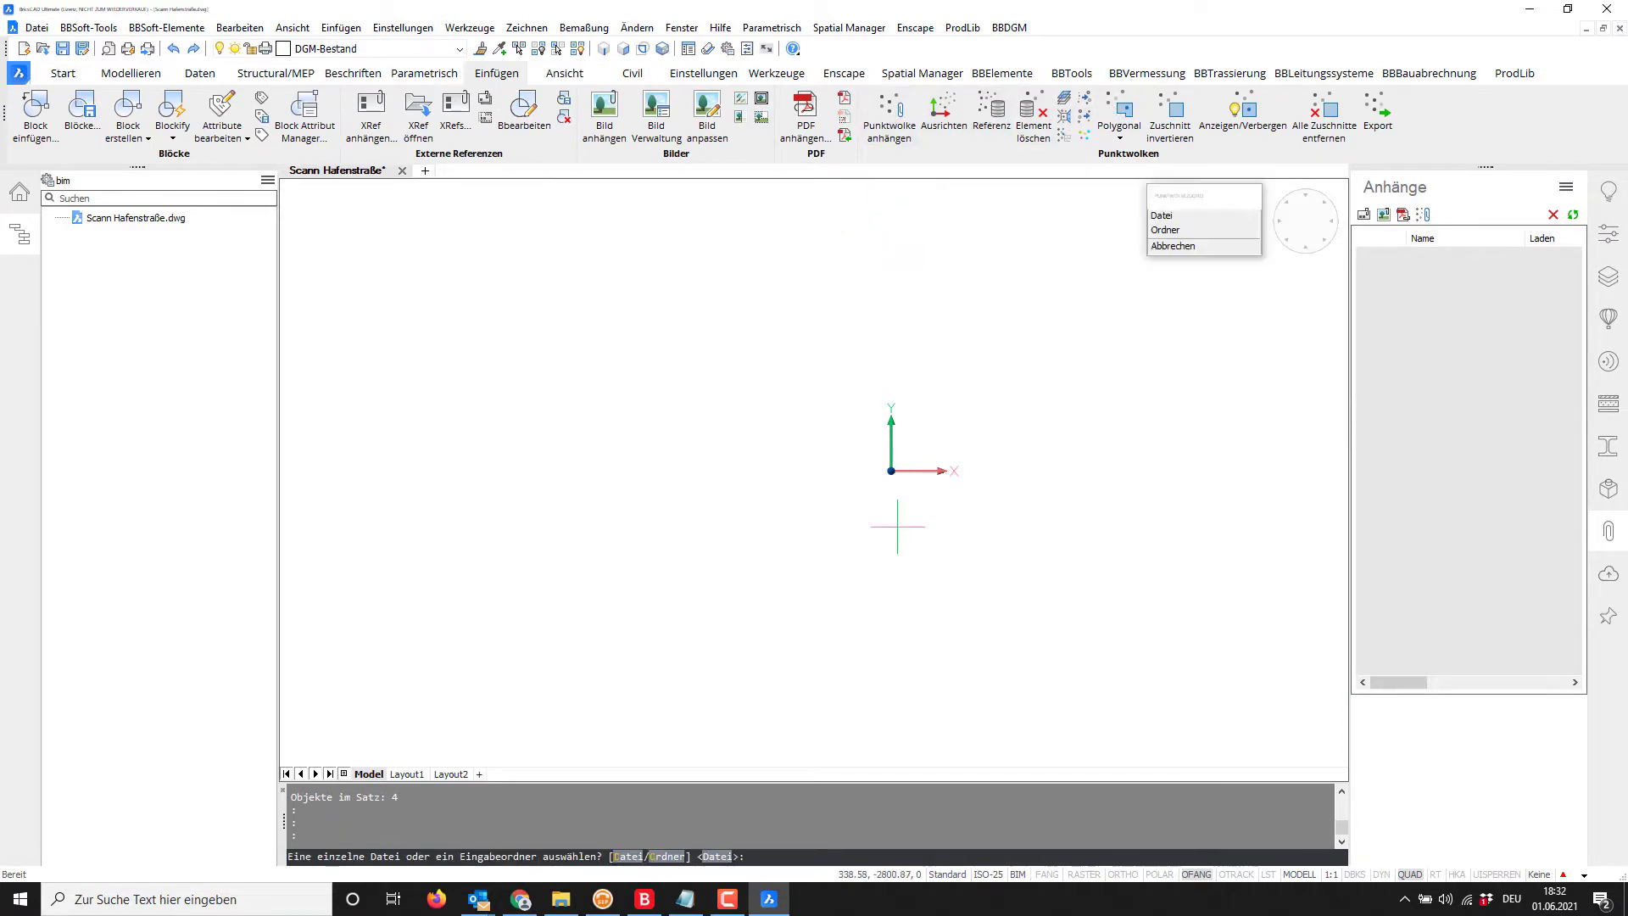
# Attach Untitled_Scan_10_13_45.e57 as a point cloud with insertion Z of 10
pyautogui.click(1192, 247)
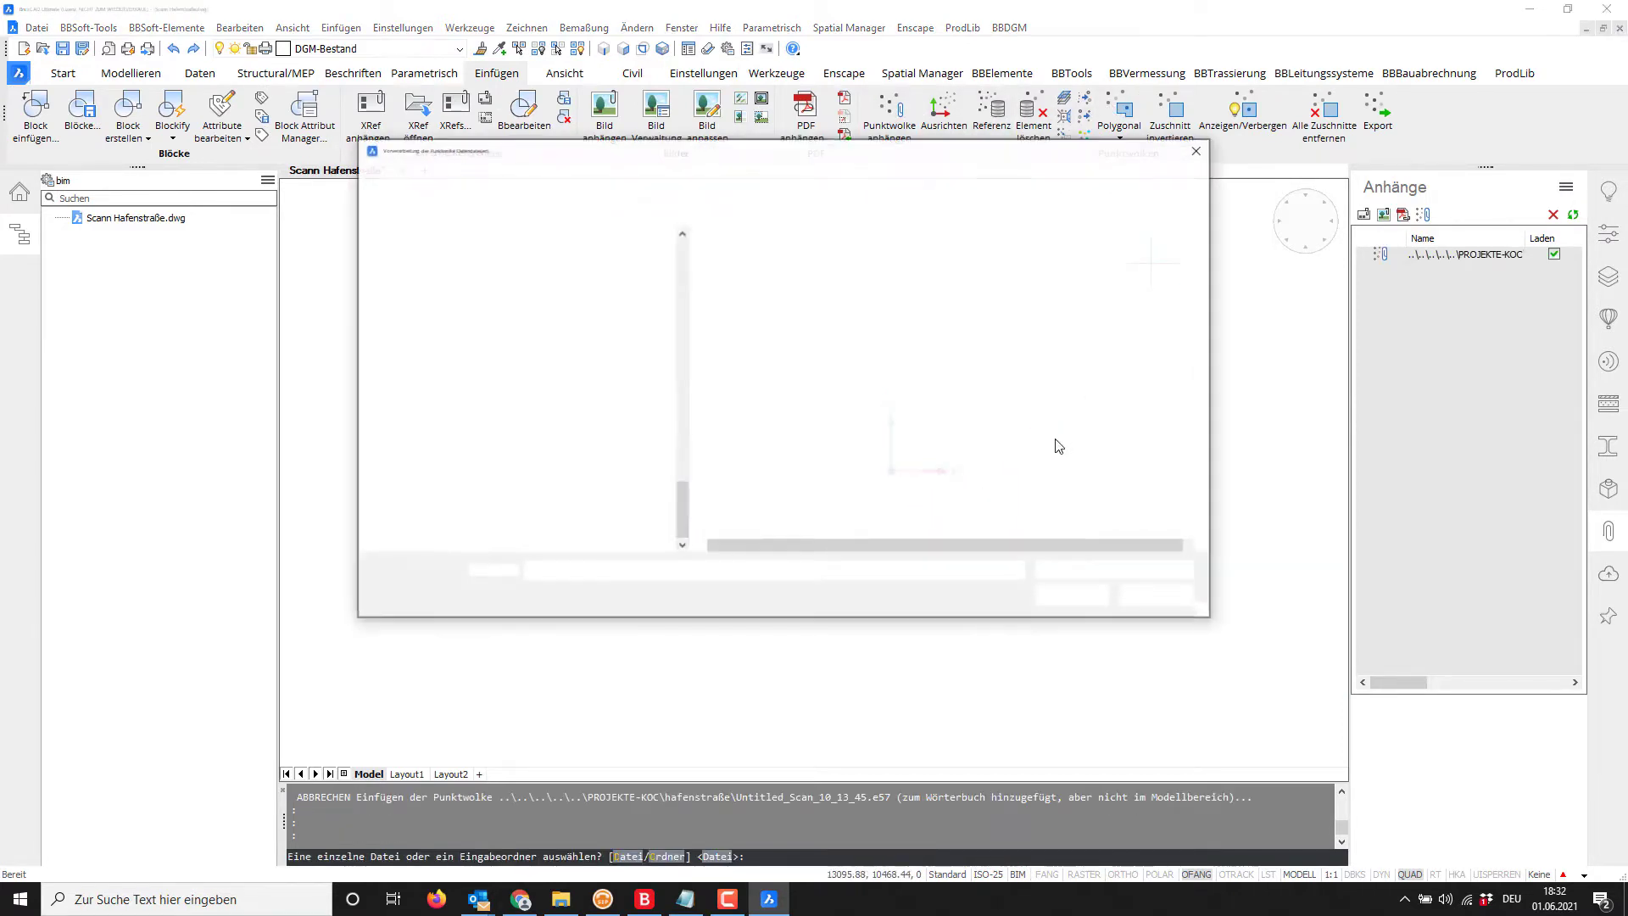
pyautogui.click(1127, 571)
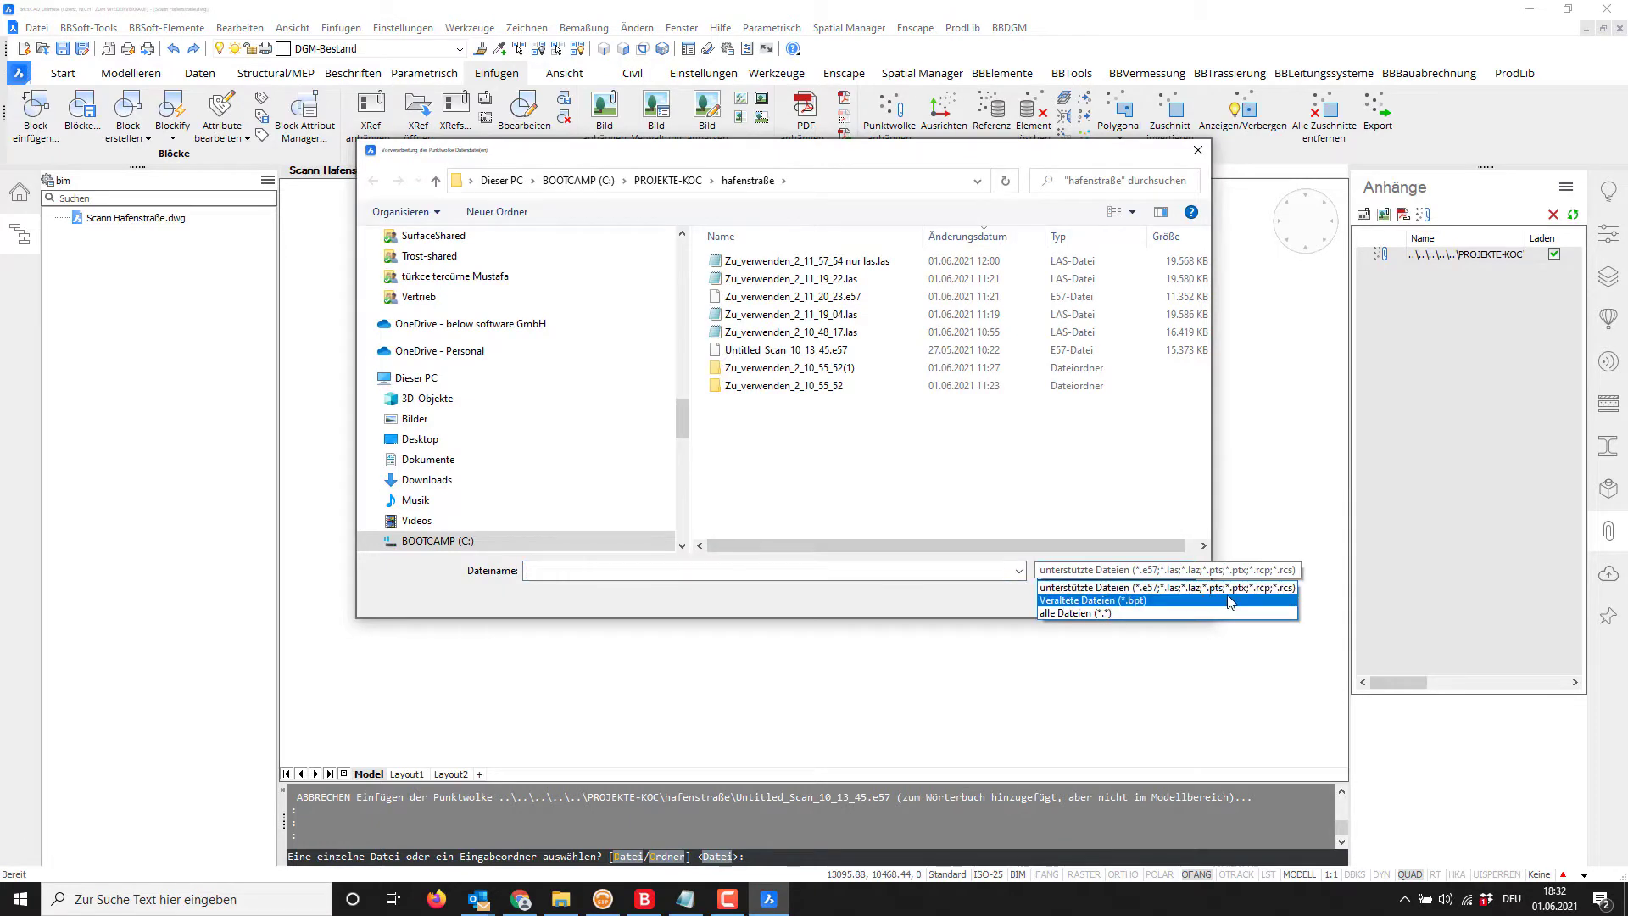
pyautogui.click(829, 356)
pyautogui.click(857, 358)
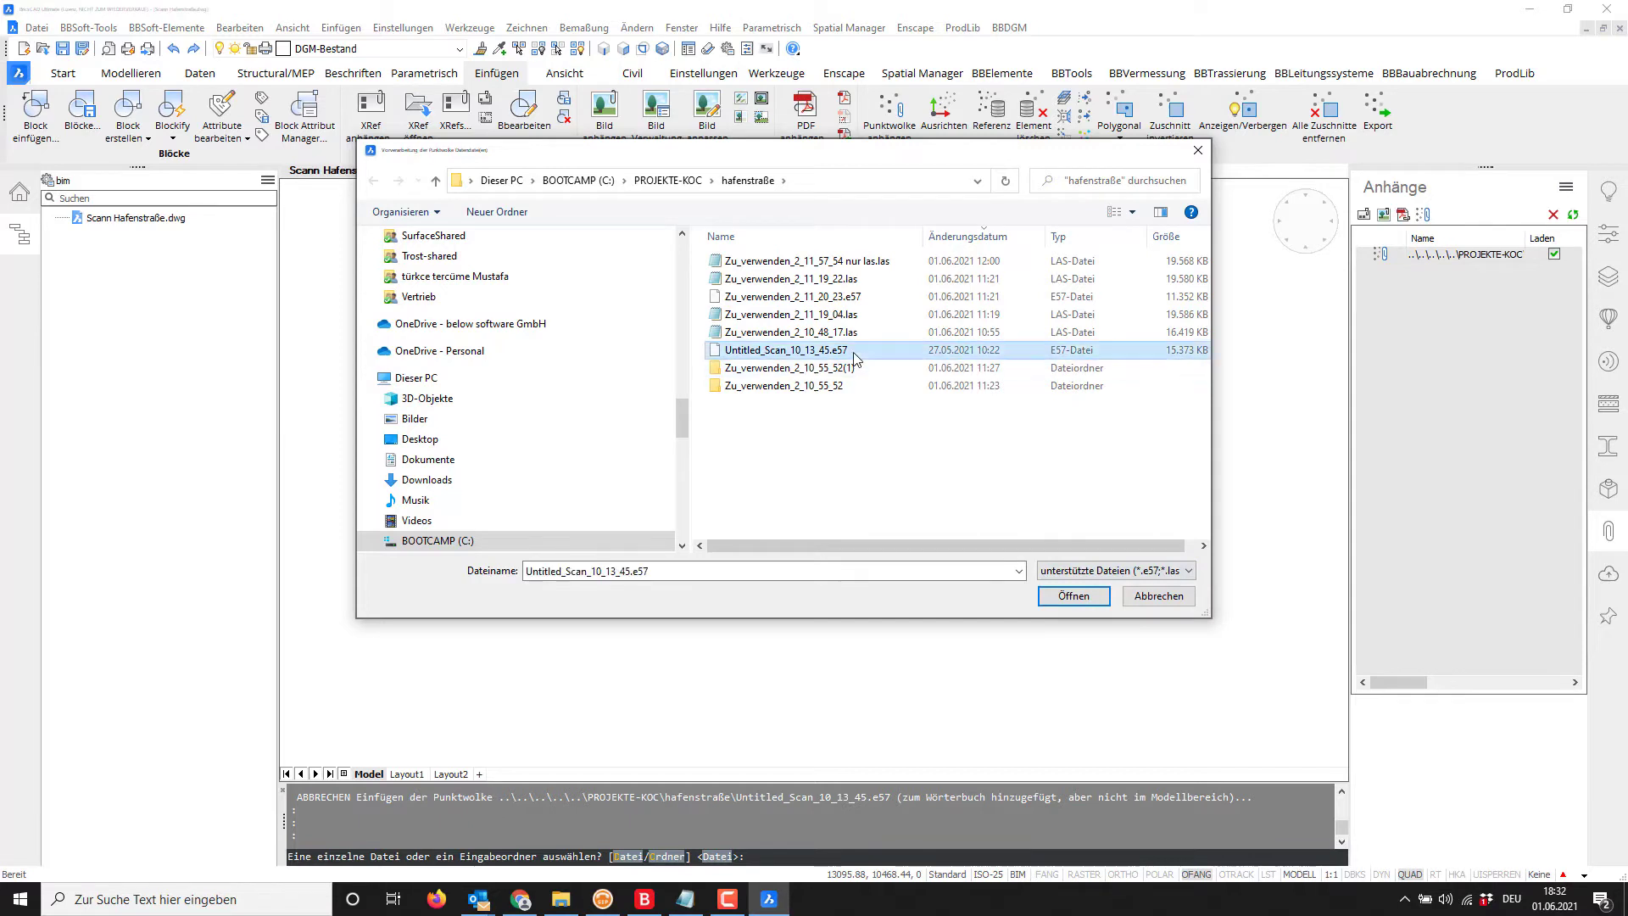
pyautogui.click(1073, 598)
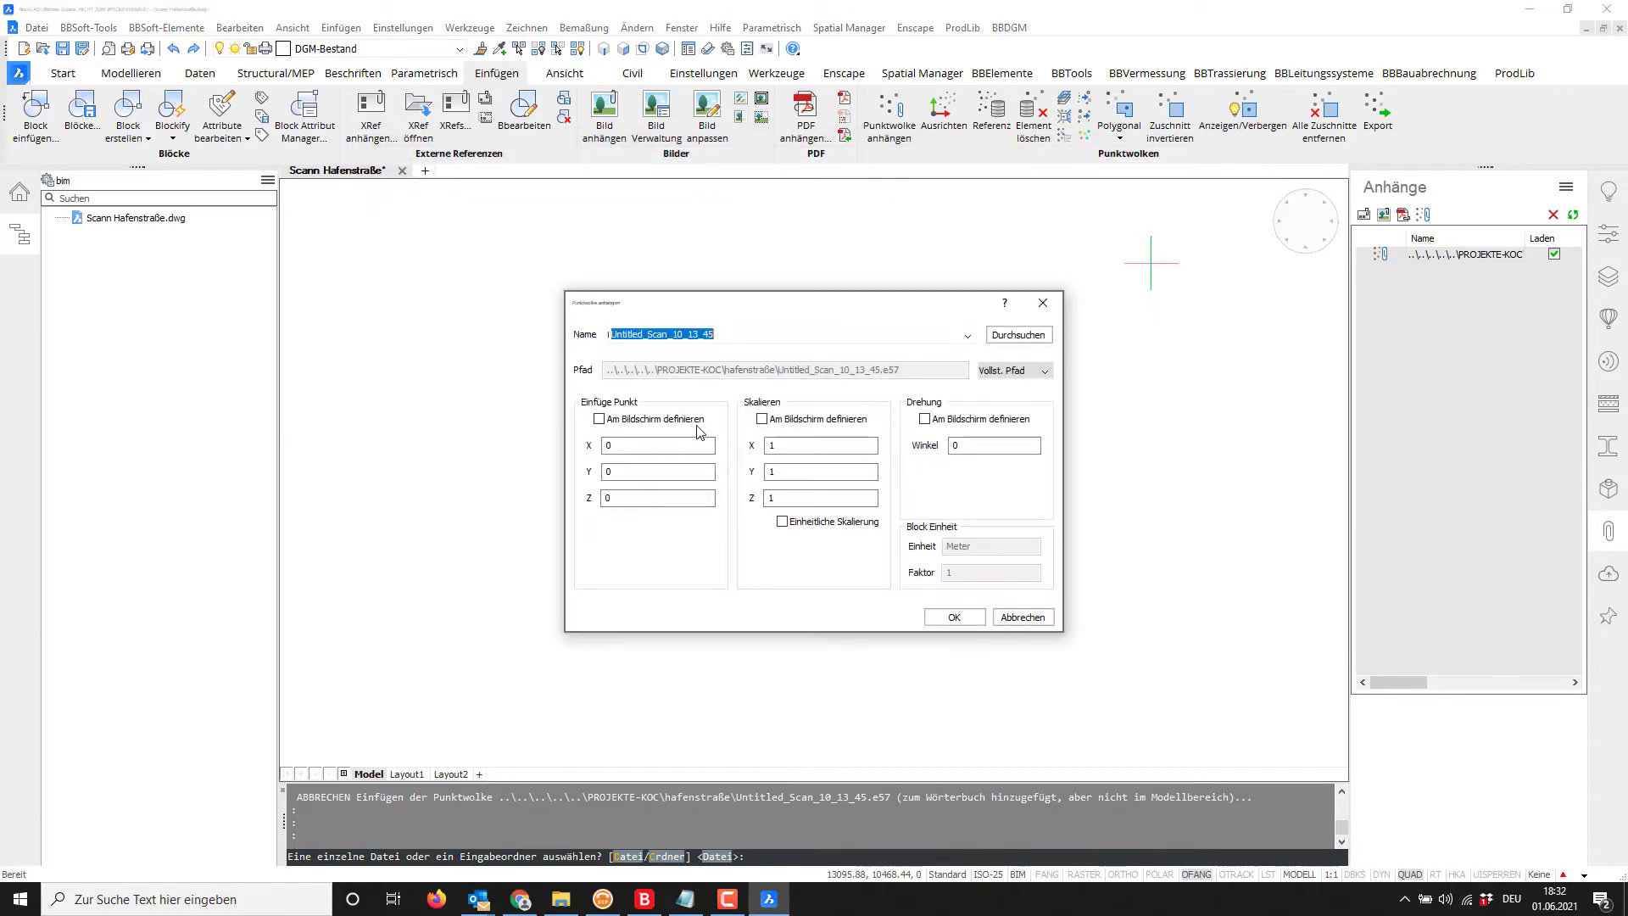
pyautogui.click(619, 498)
pyautogui.write('10')
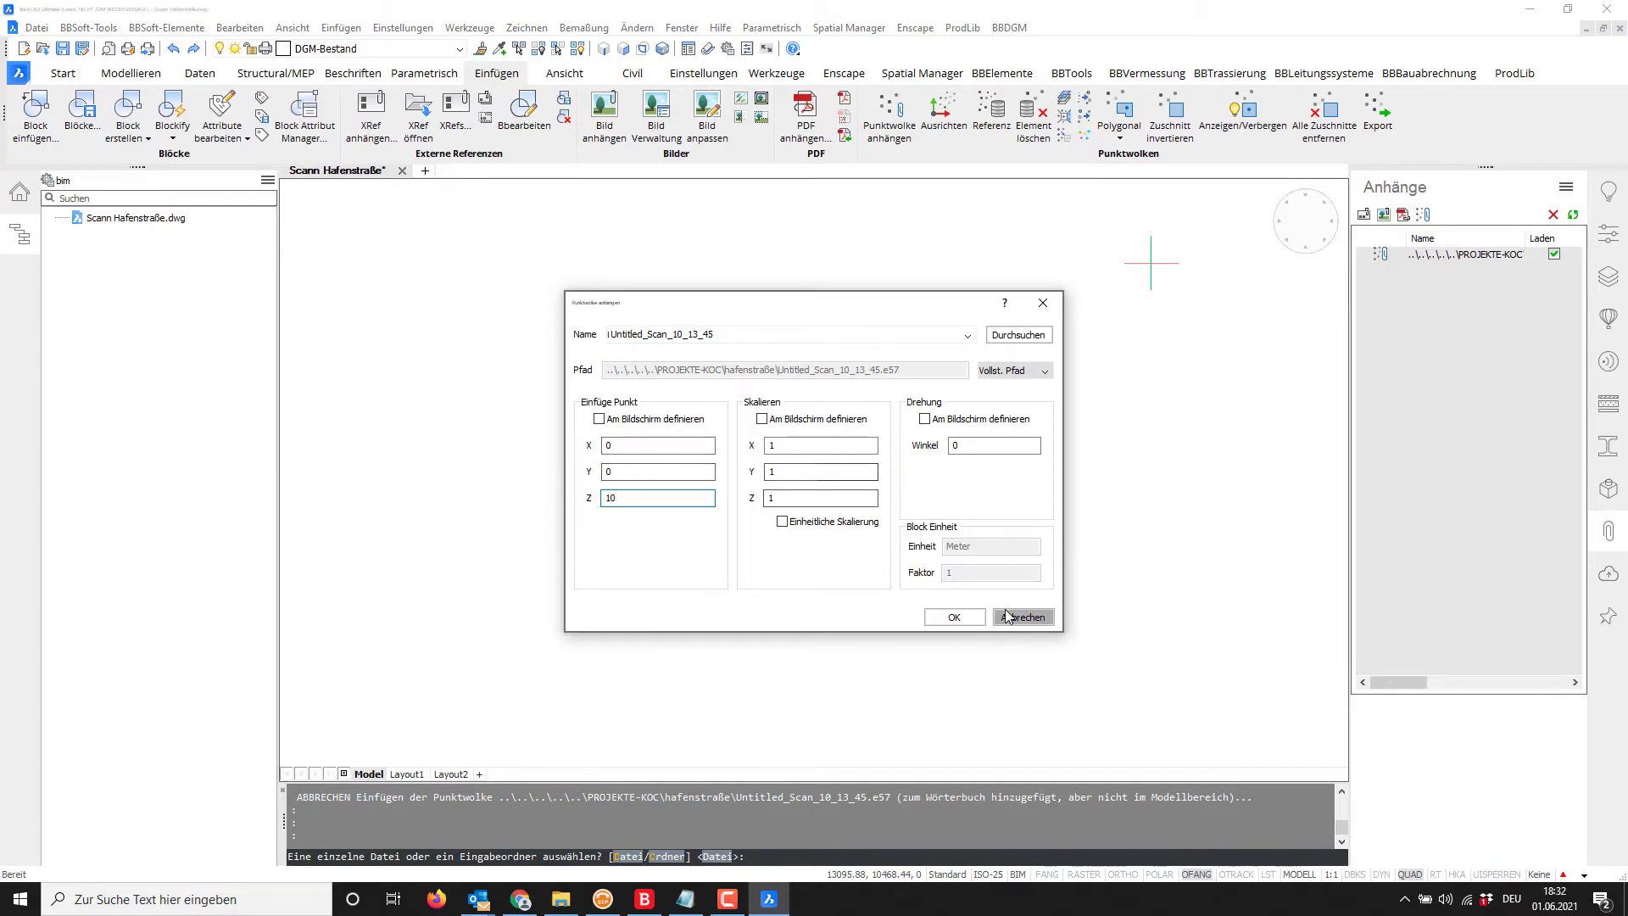
pyautogui.click(950, 618)
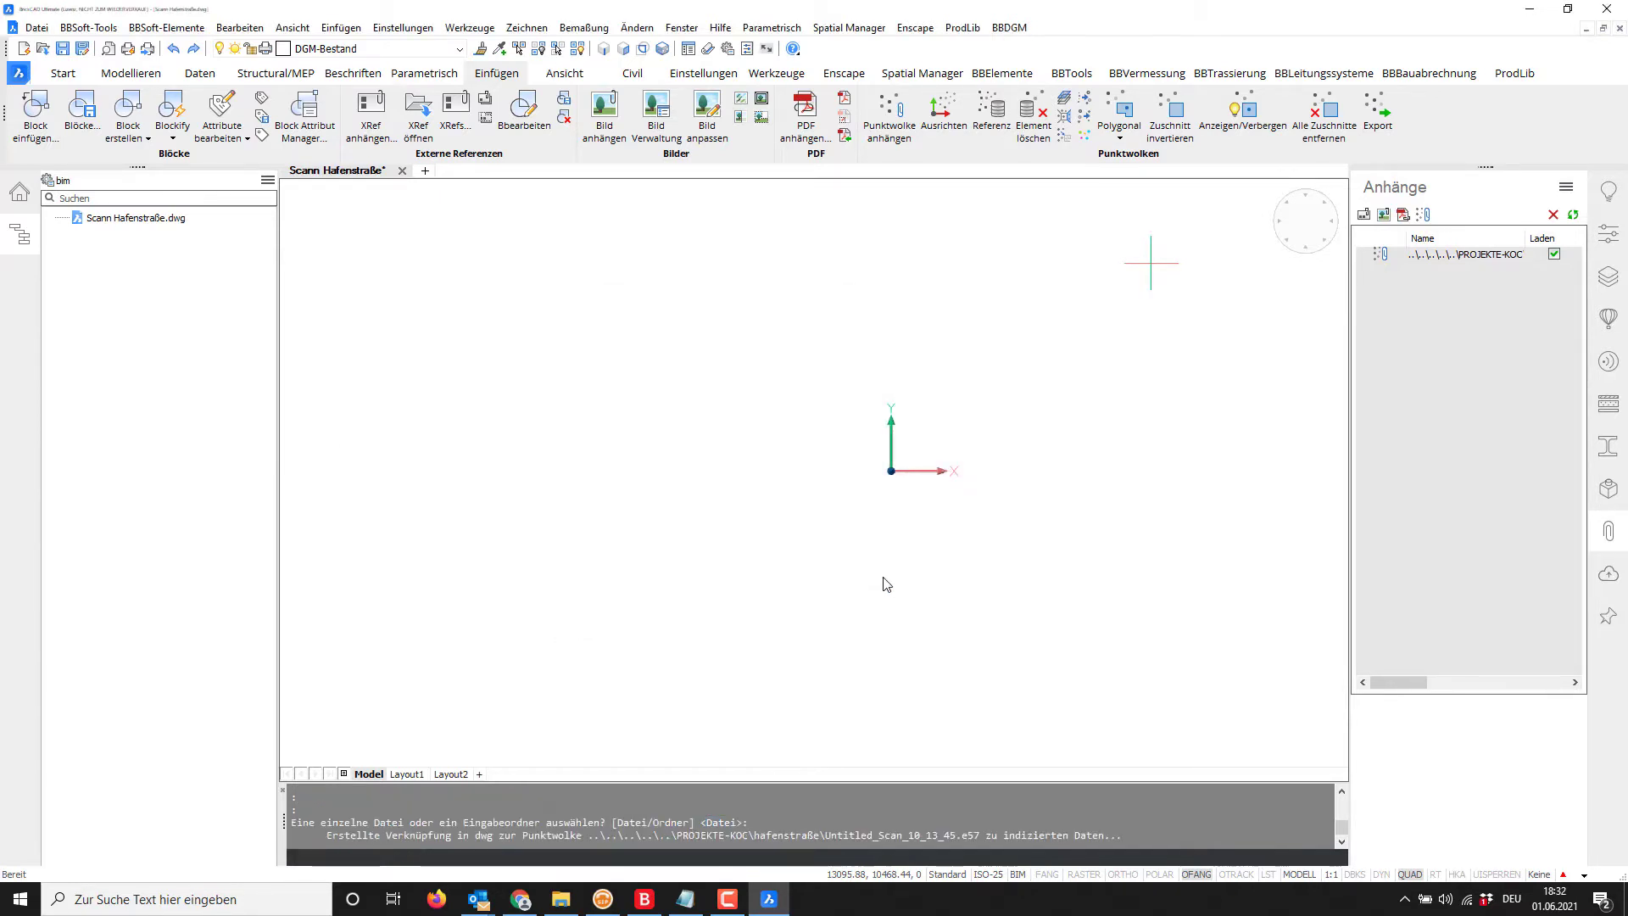
# View the coloured point cloud from the top and zoom in on a manhole
pyautogui.press('Escape')
pyautogui.press('Escape')
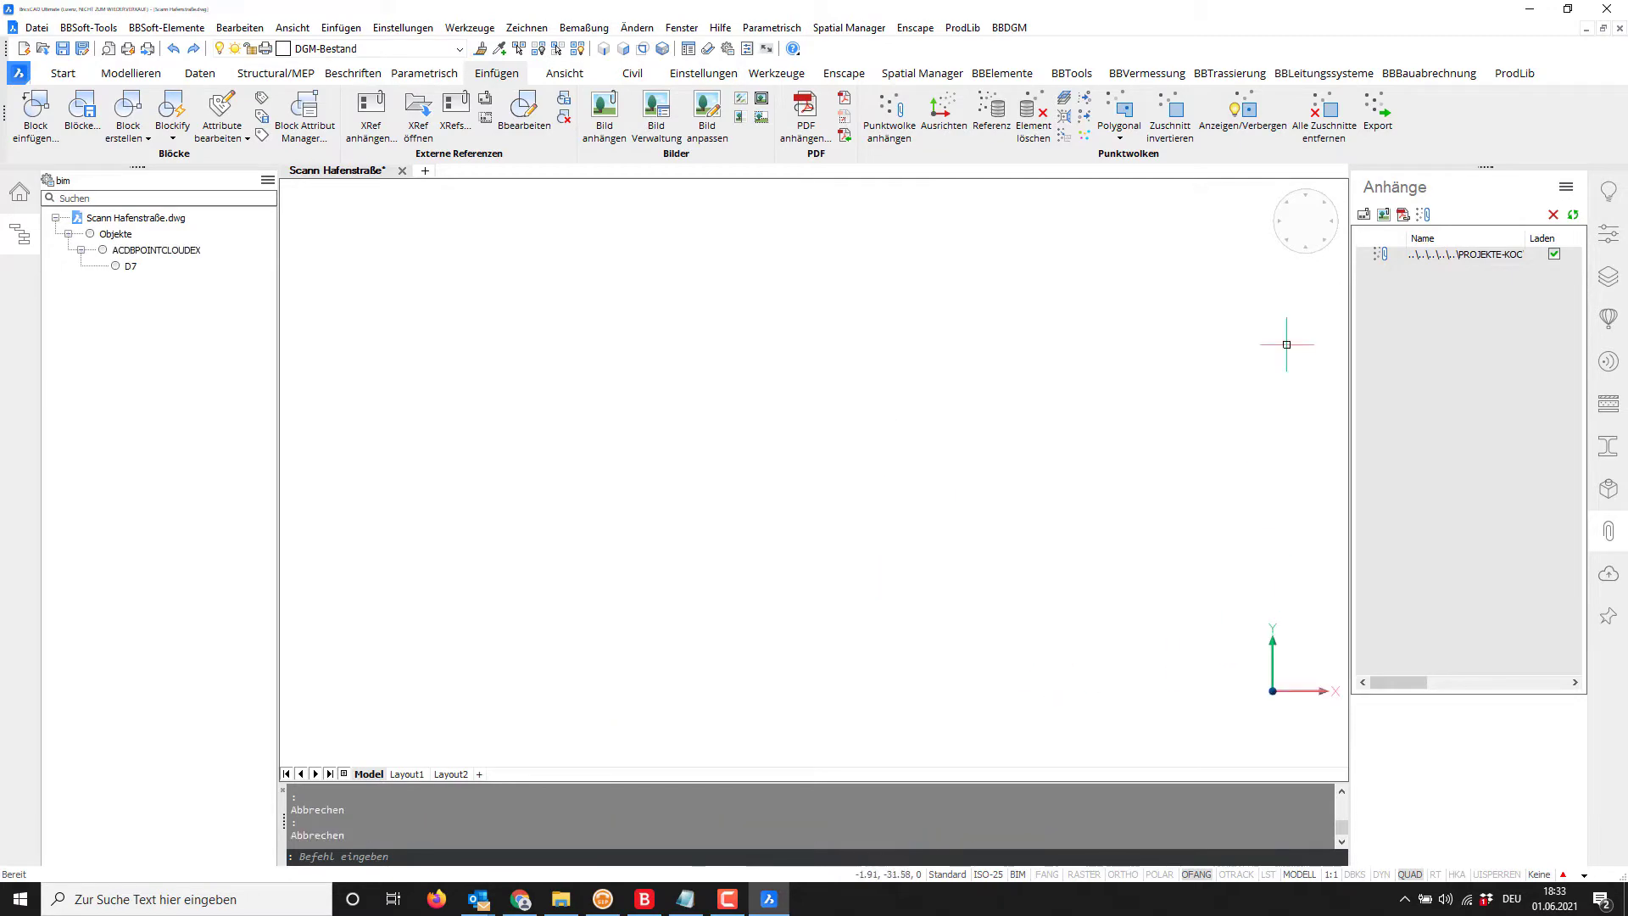
pyautogui.click(1305, 256)
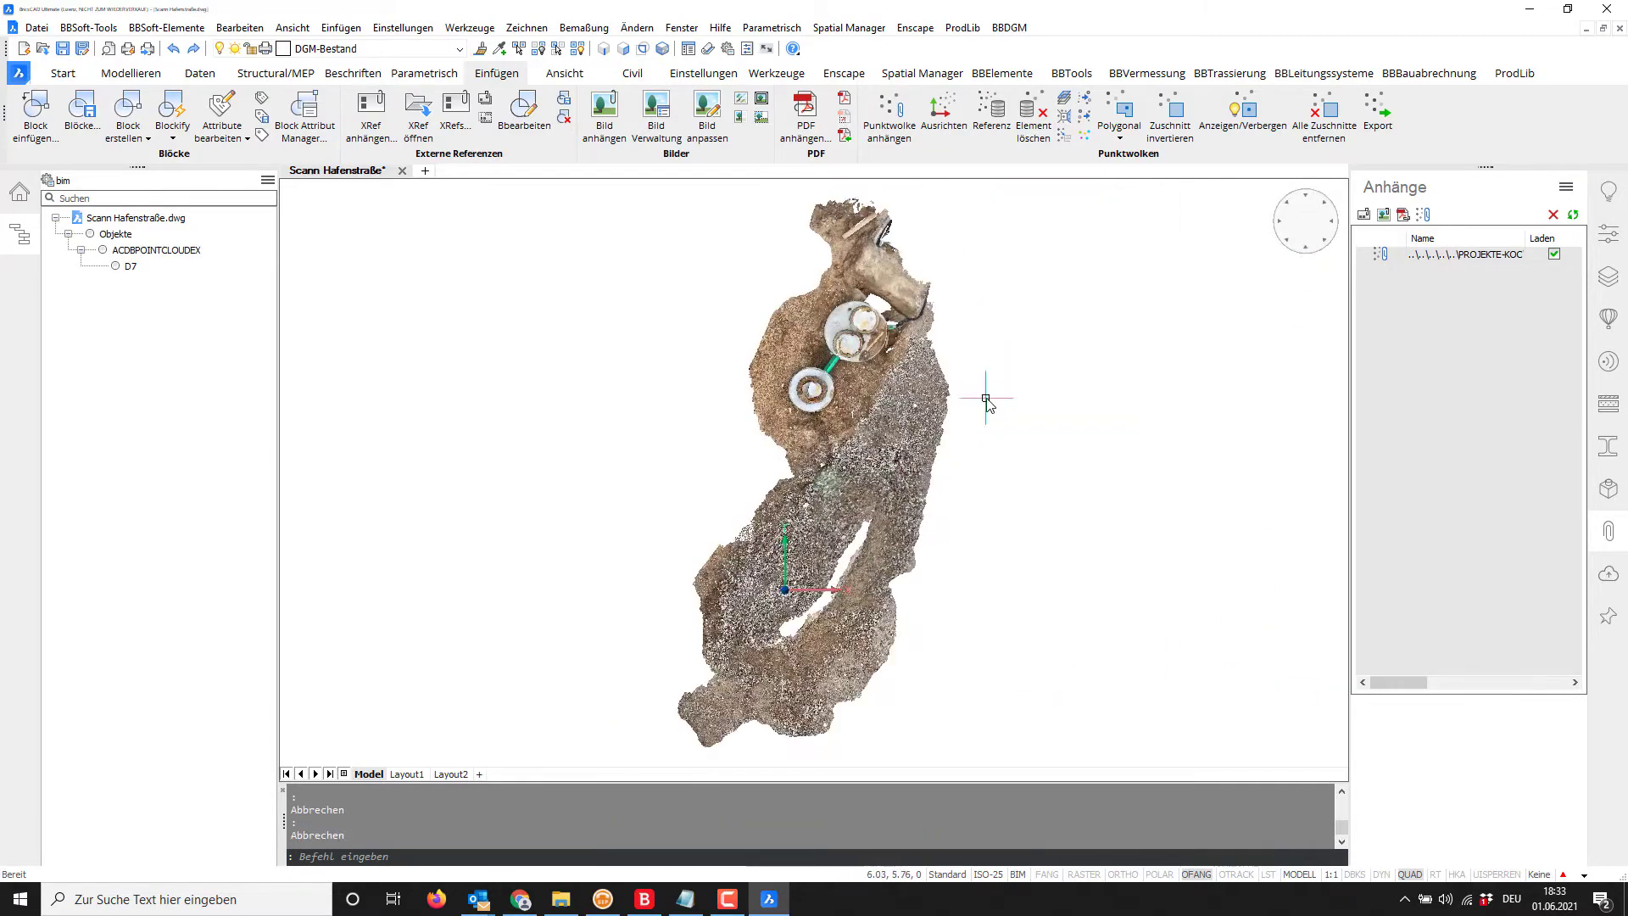
pyautogui.scroll(3, 825, 624)
pyautogui.scroll(3, 825, 624)
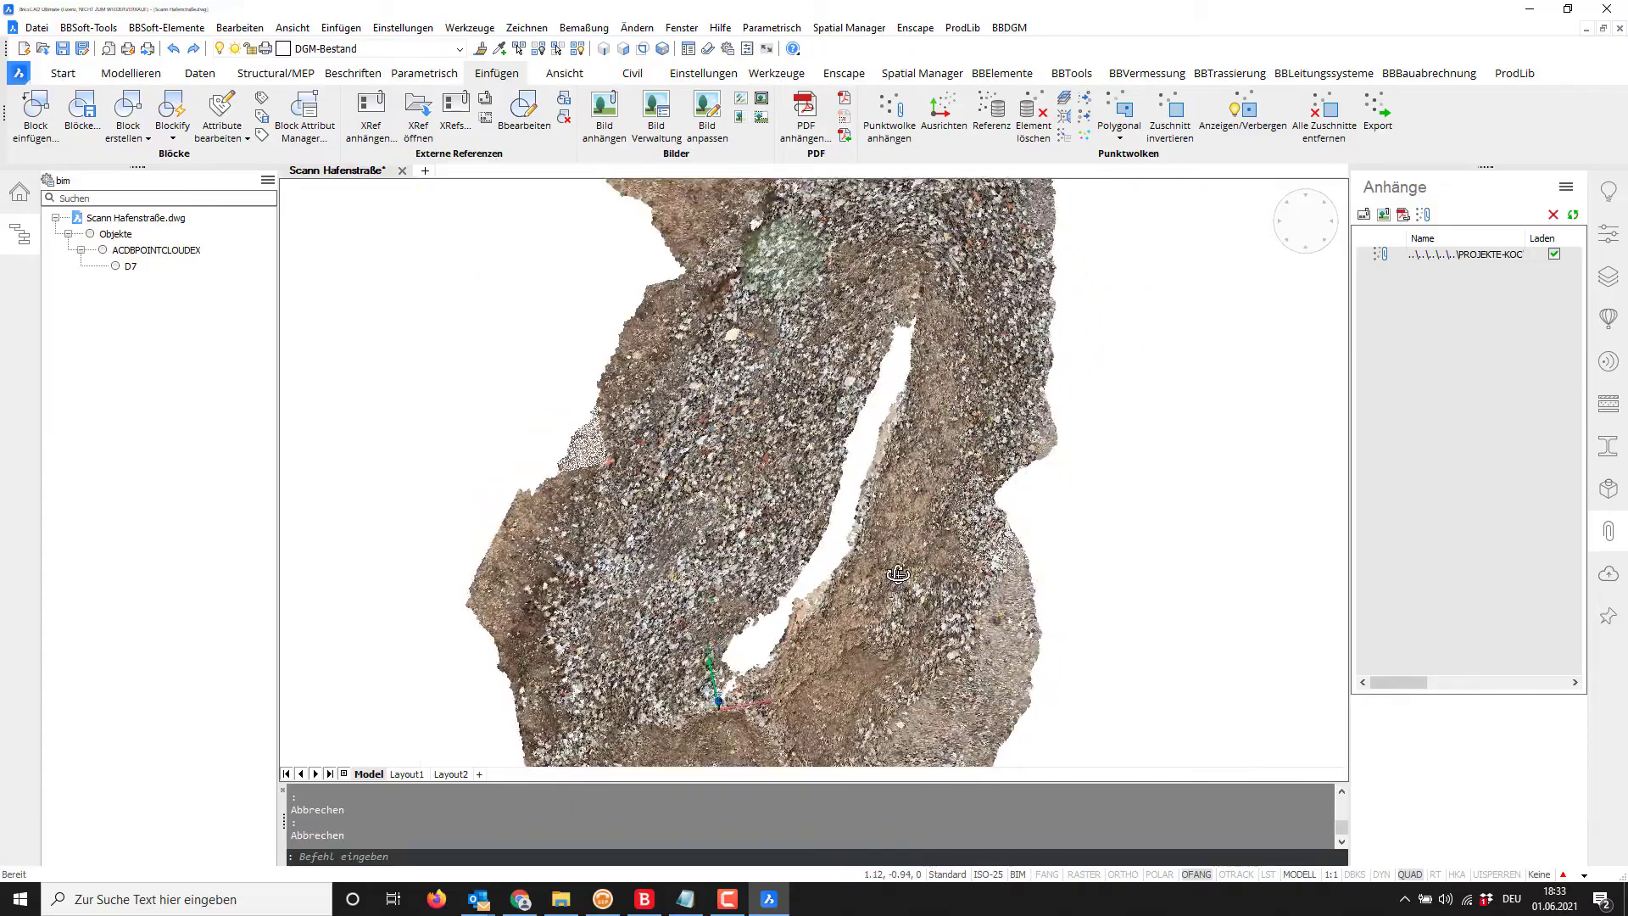
pyautogui.moveTo(890, 492)
pyautogui.mouseDown(button='middle')
pyautogui.moveTo(928, 529)
pyautogui.moveTo(1042, 450)
pyautogui.moveTo(848, 424)
pyautogui.moveTo(1323, 447)
pyautogui.moveTo(923, 459)
pyautogui.moveTo(773, 518)
pyautogui.moveTo(651, 491)
pyautogui.mouseUp(button='middle')
pyautogui.scroll(5, 923, 459)
pyautogui.scroll(5, 923, 459)
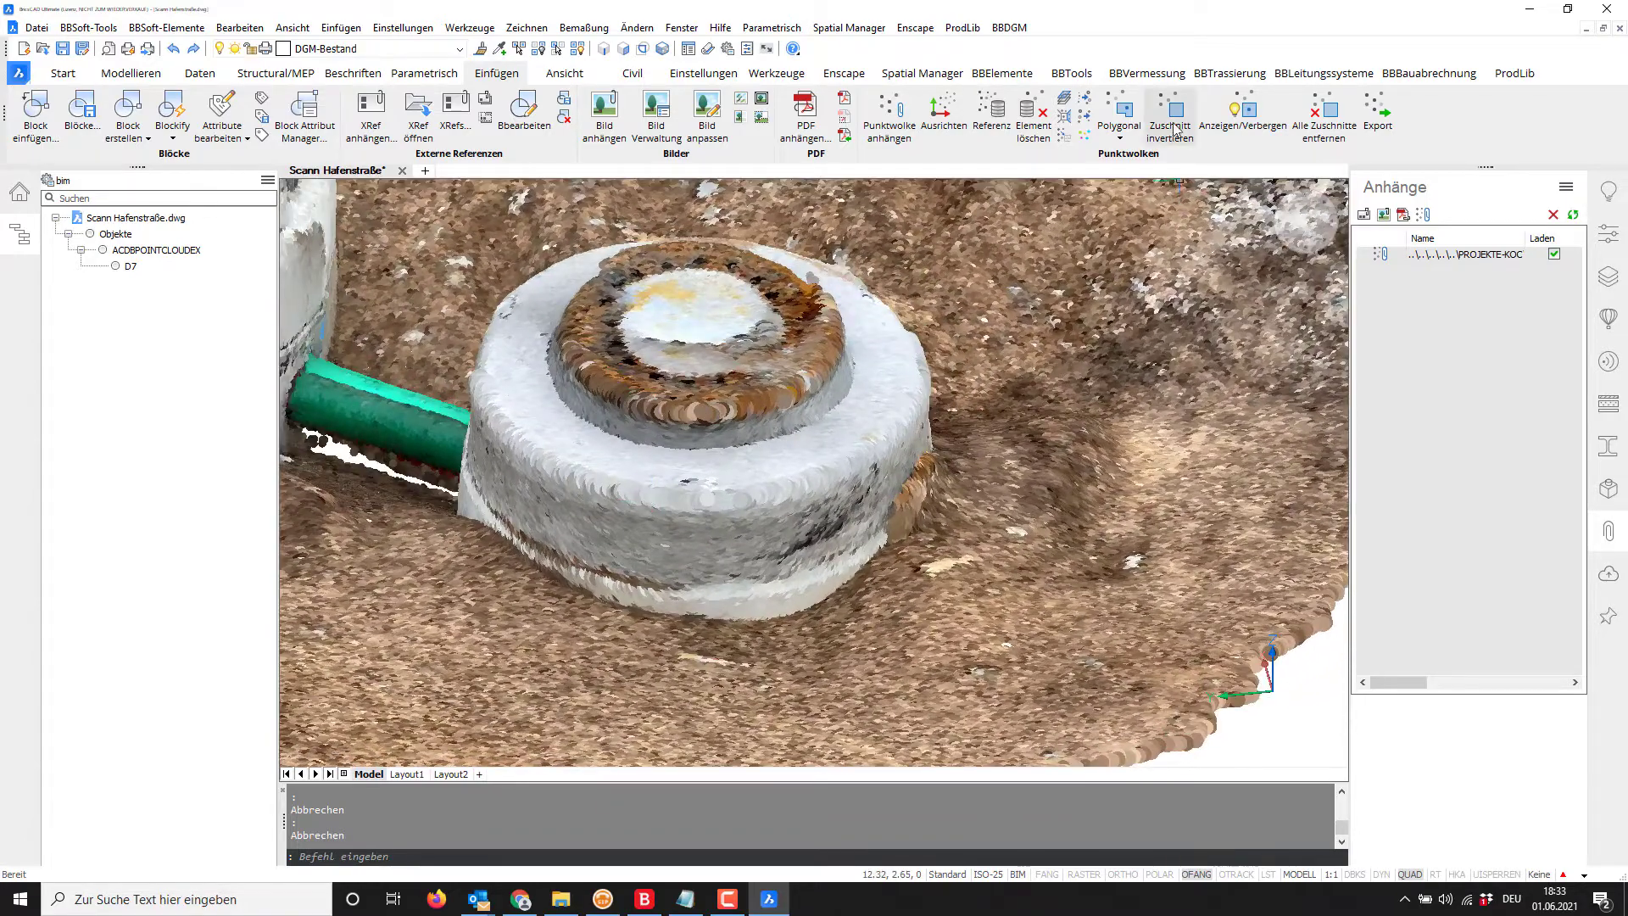
# Shrink then enlarge the point size to 3, and orbit to an angled view
pyautogui.click(1085, 119)
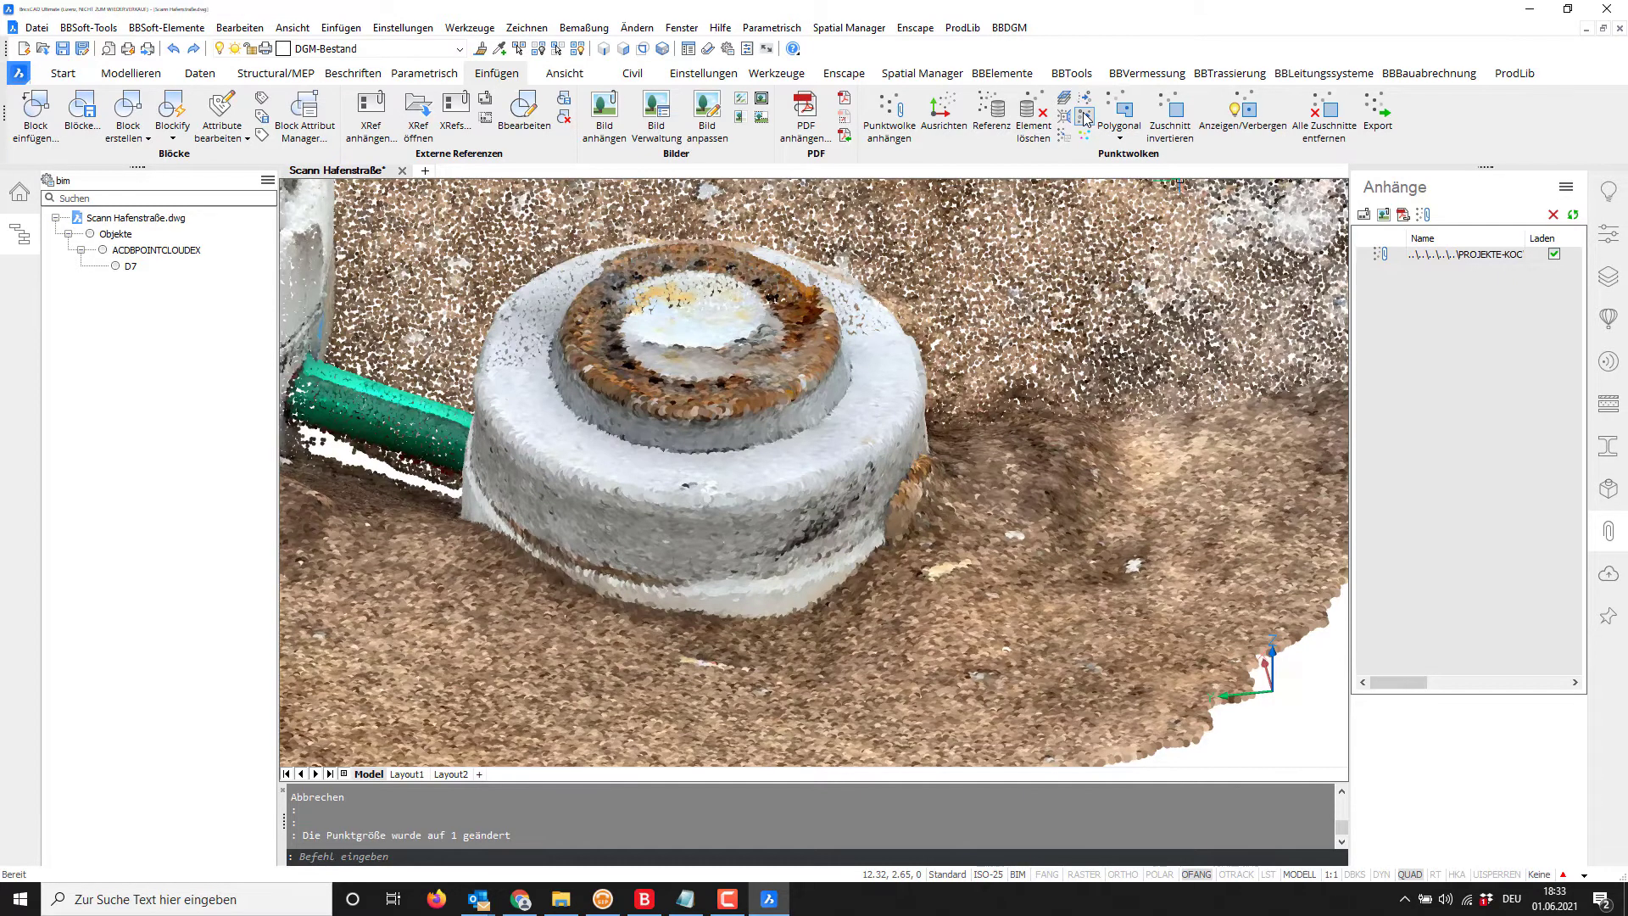
pyautogui.click(1085, 118)
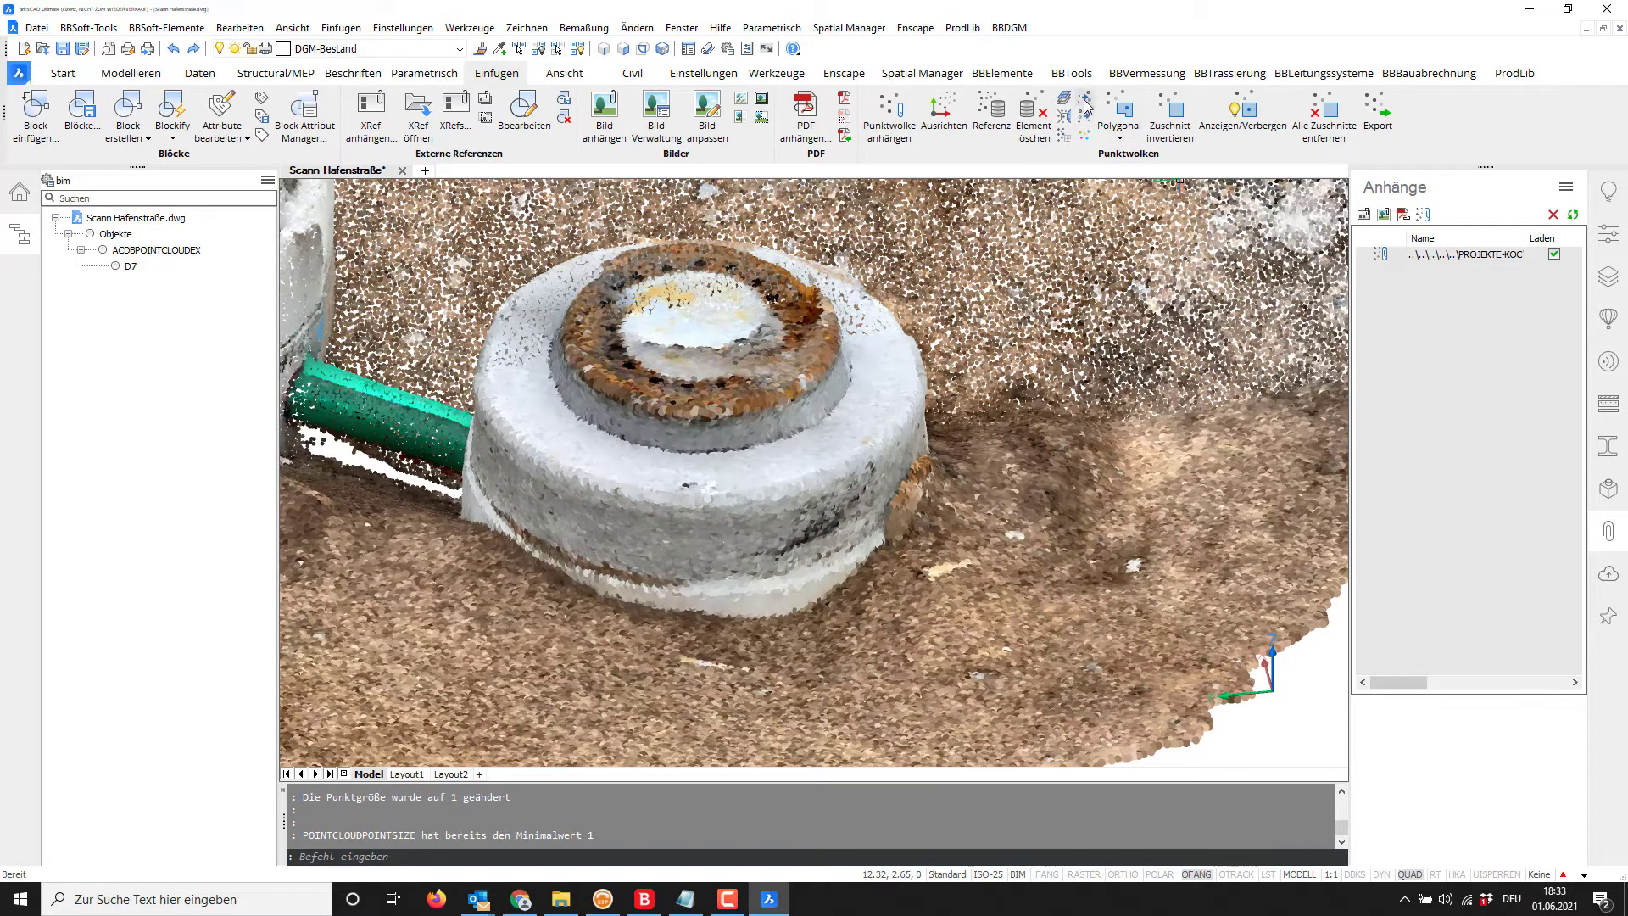
pyautogui.click(1085, 102)
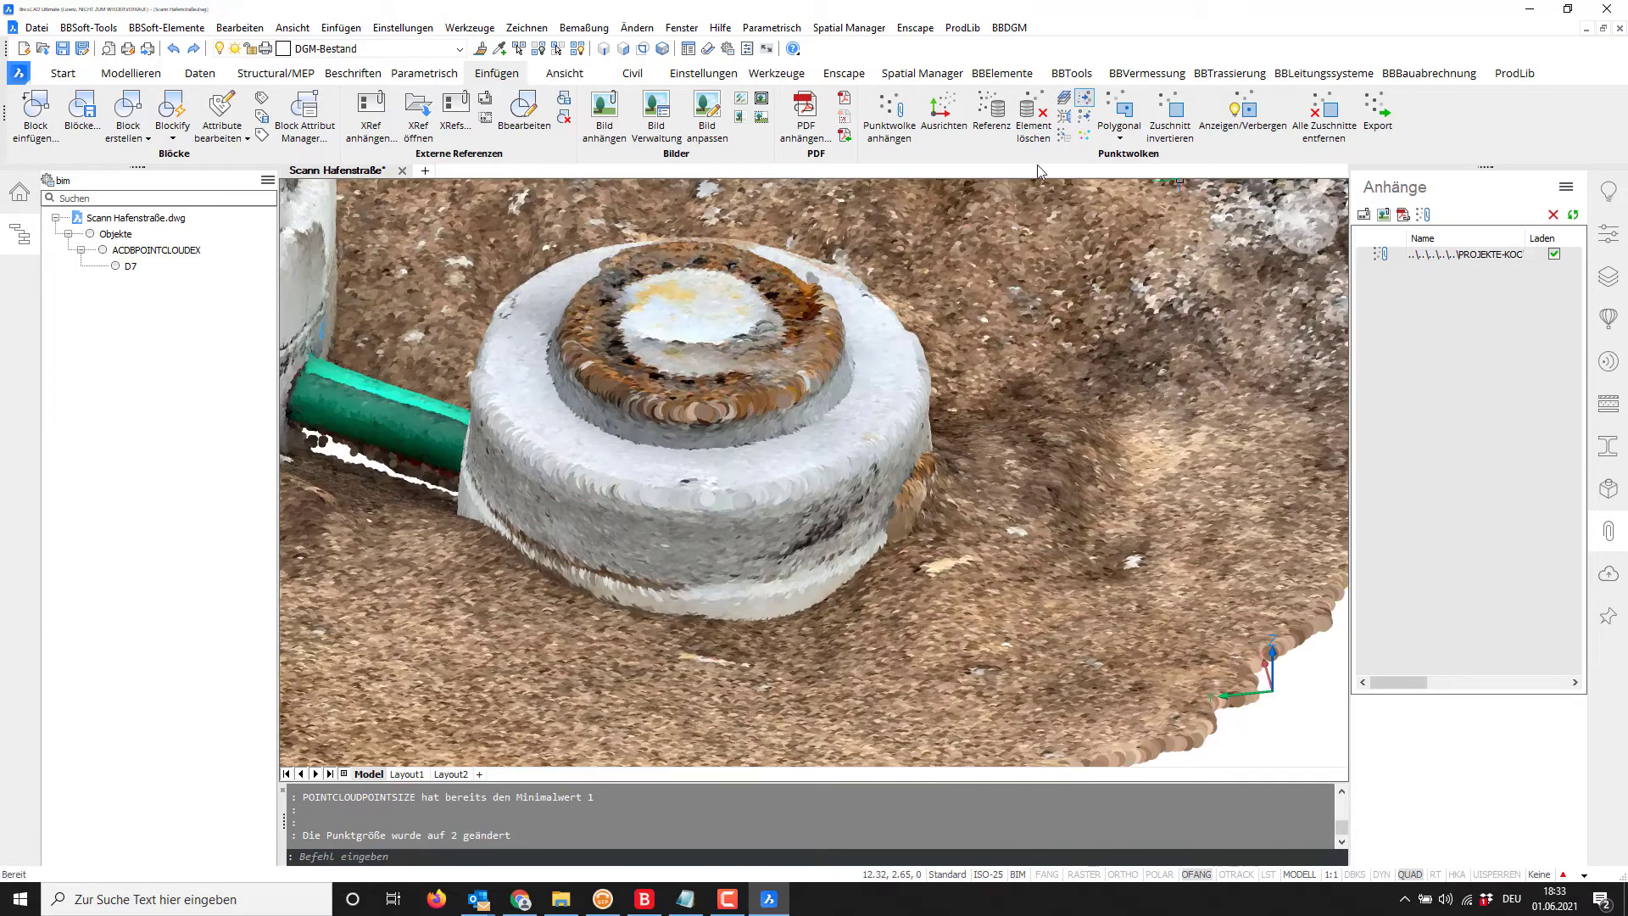
pyautogui.scroll(-2, 995, 354)
pyautogui.moveTo(992, 358)
pyautogui.keyDown('shift'); pyautogui.mouseDown(button='middle')
pyautogui.moveTo(823, 497)
pyautogui.moveTo(793, 489)
pyautogui.moveTo(933, 441)
pyautogui.mouseUp(button='middle'); pyautogui.keyUp('shift')
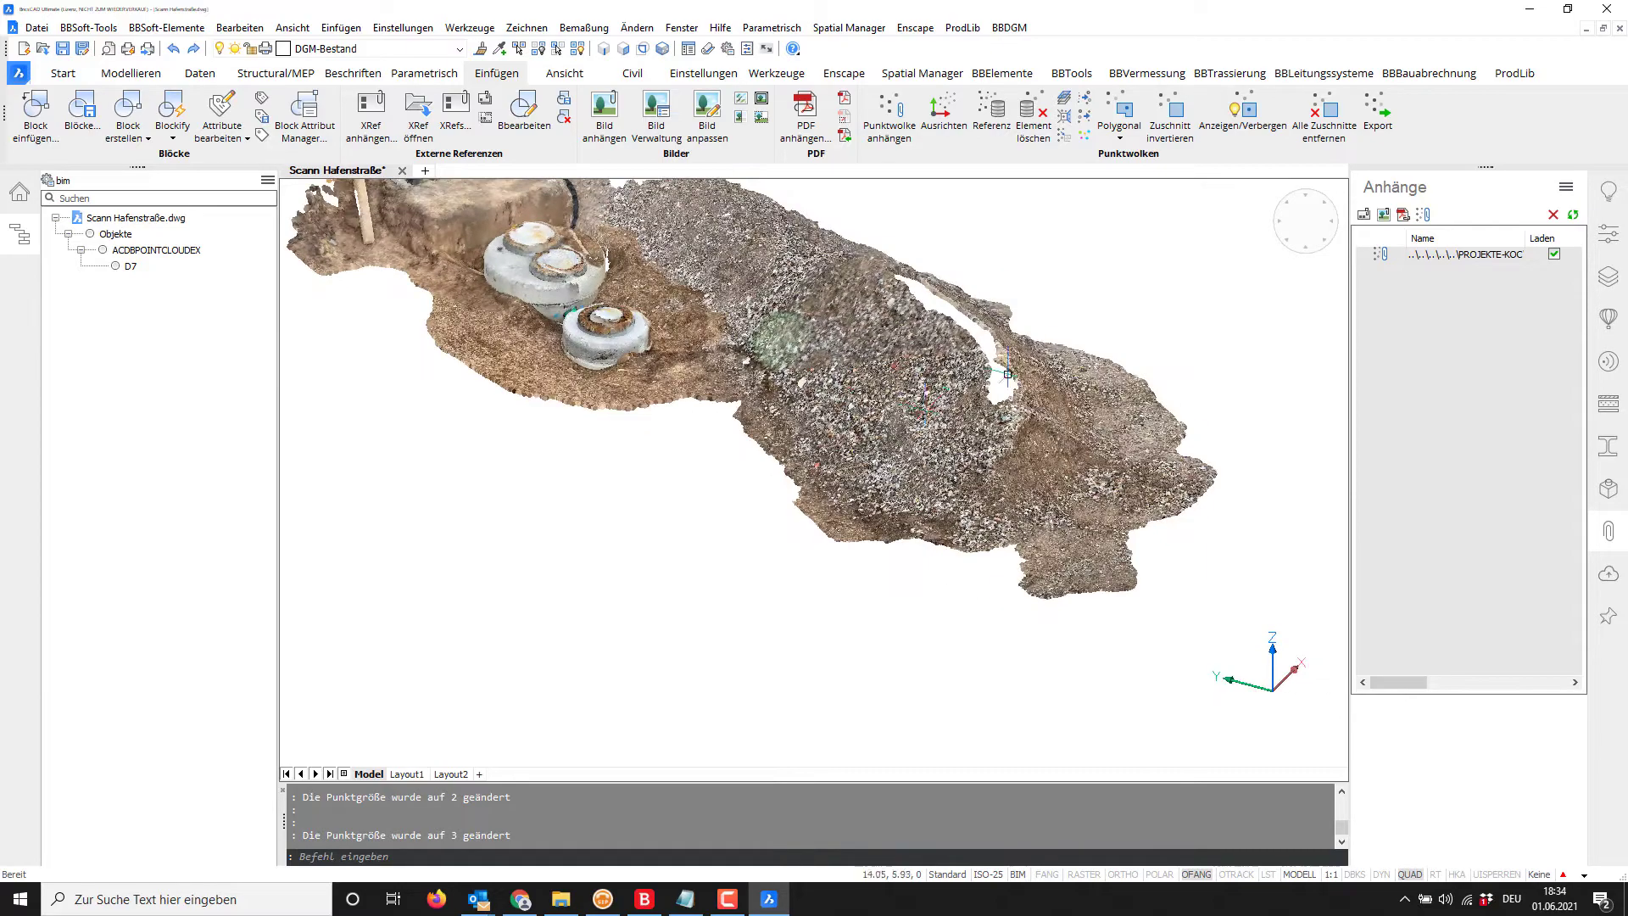
pyautogui.scroll(5, 983, 419)
pyautogui.scroll(-3, 573, 602)
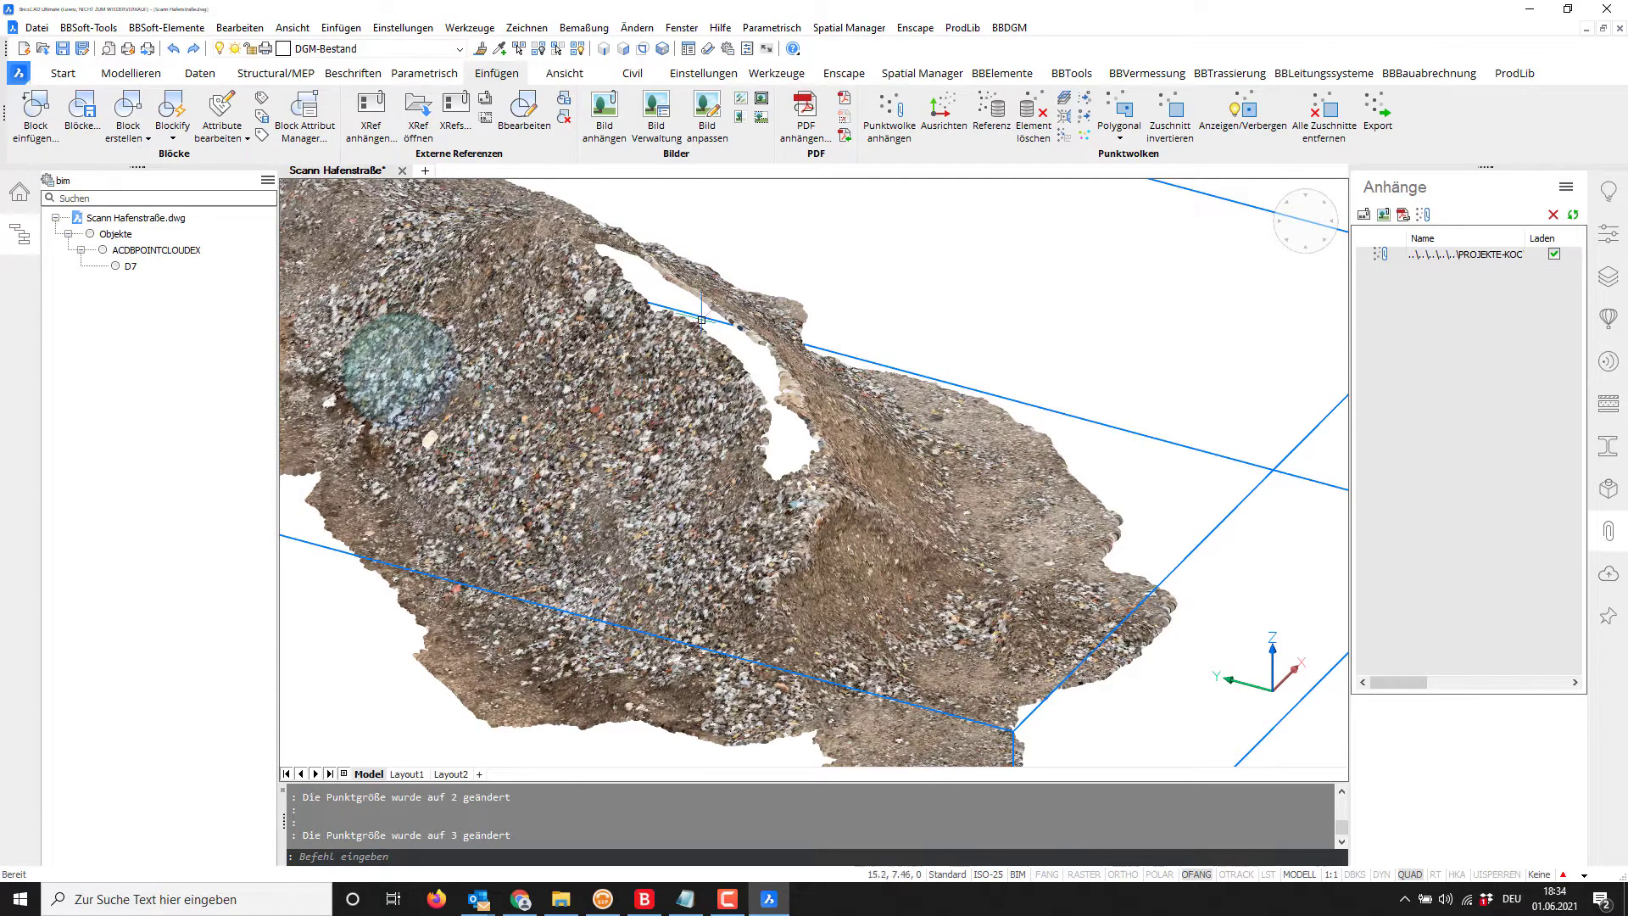
pyautogui.scroll(-2, 765, 475)
pyautogui.scroll(-2, 720, 410)
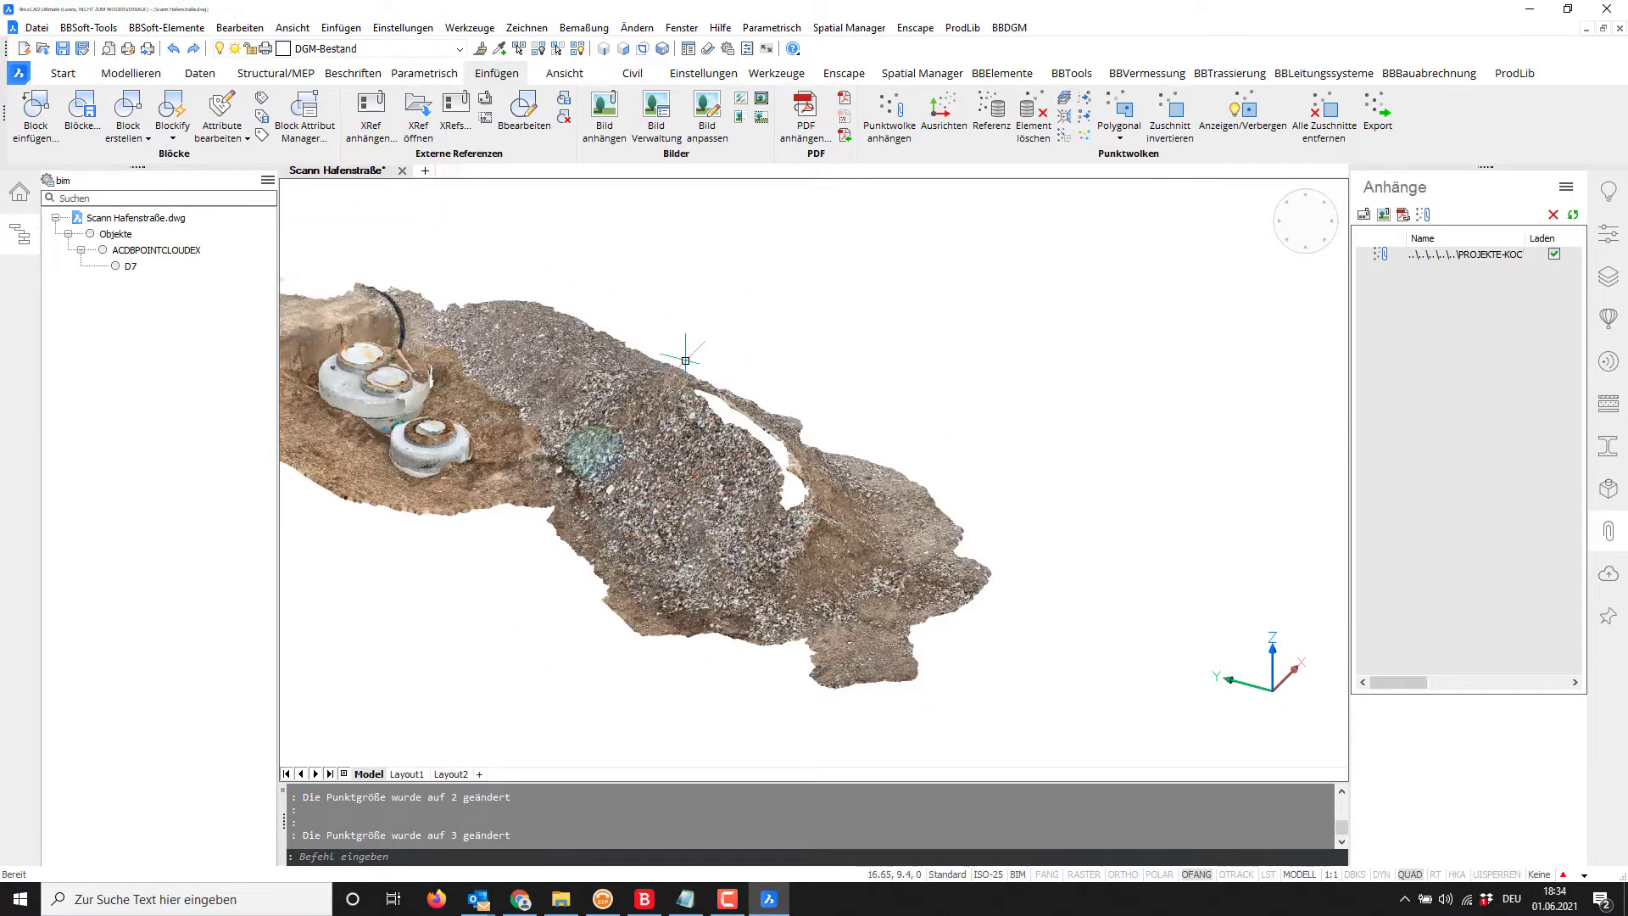
pyautogui.keyDown('shift'); pyautogui.moveTo(807, 498); pyautogui.dragTo(594, 458, button='middle'); pyautogui.keyUp('shift')
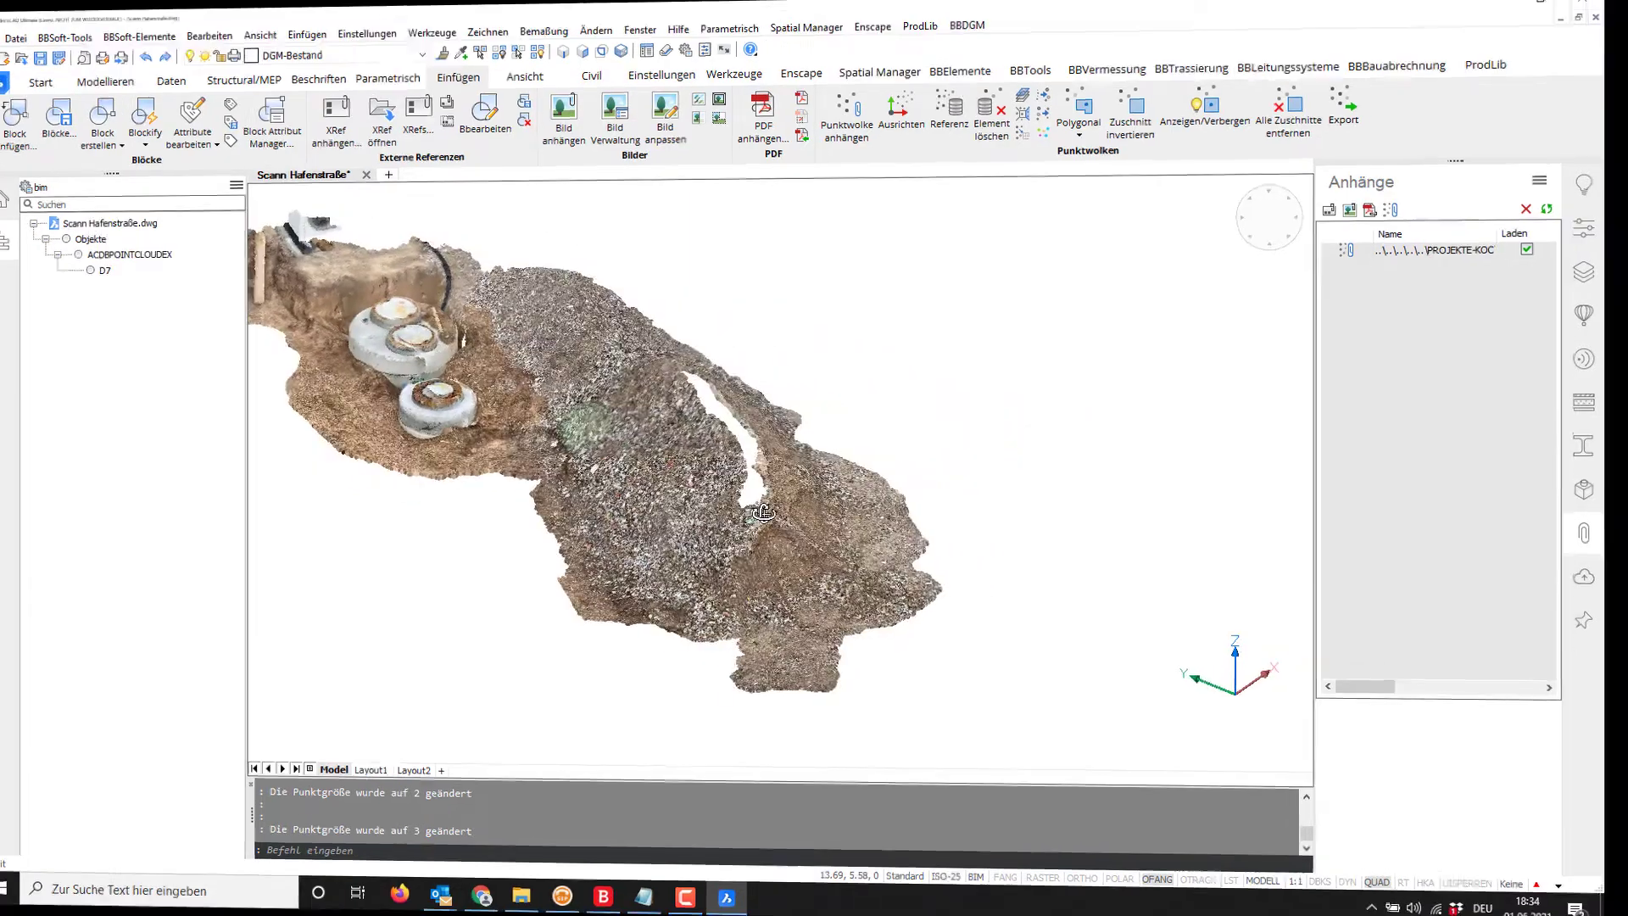